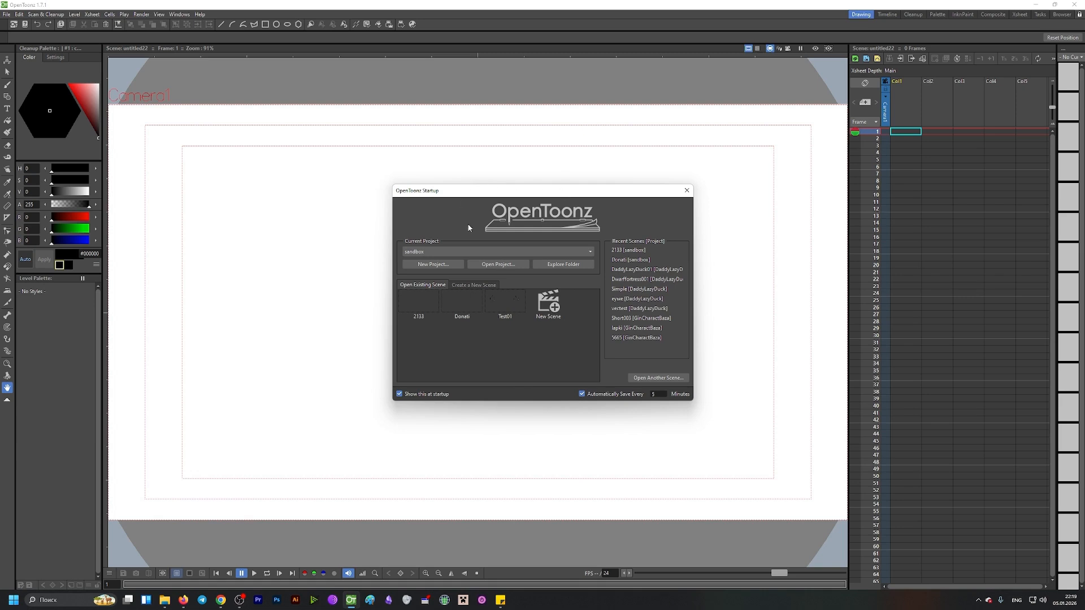
Step: Open the shortcut configuration and clear all existing shortcuts
{"action": "left_click", "coordinate": [687, 191]}
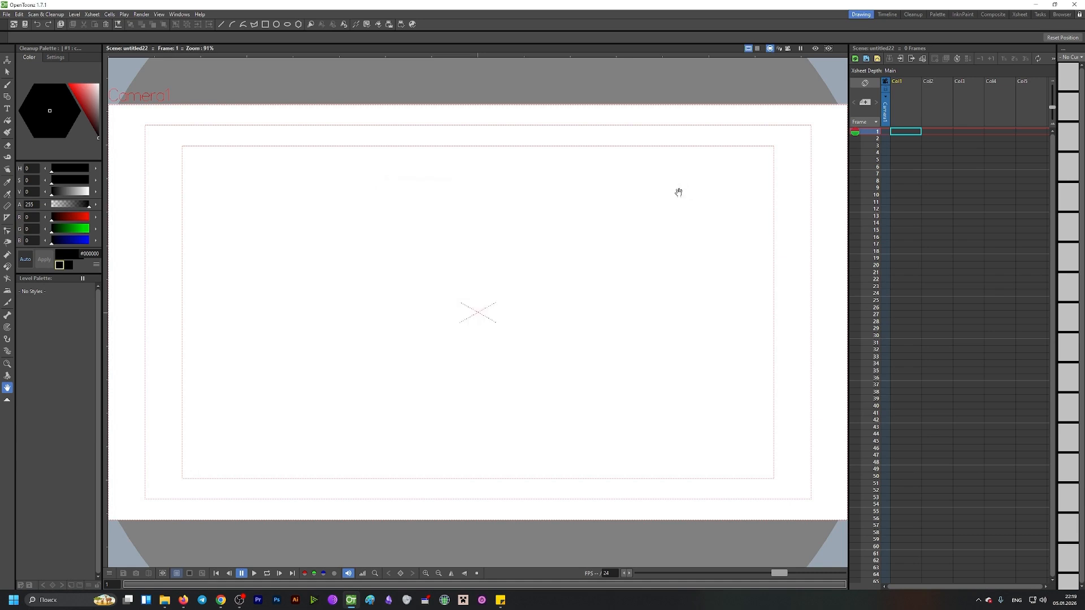
{"action": "left_click", "coordinate": [6, 15]}
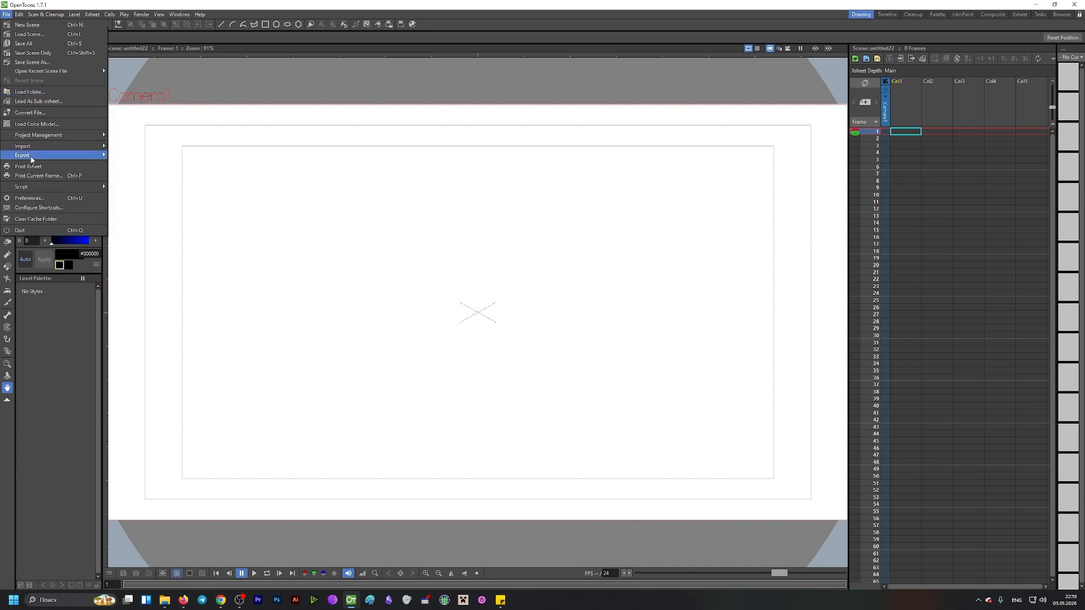
{"action": "left_click", "coordinate": [69, 213]}
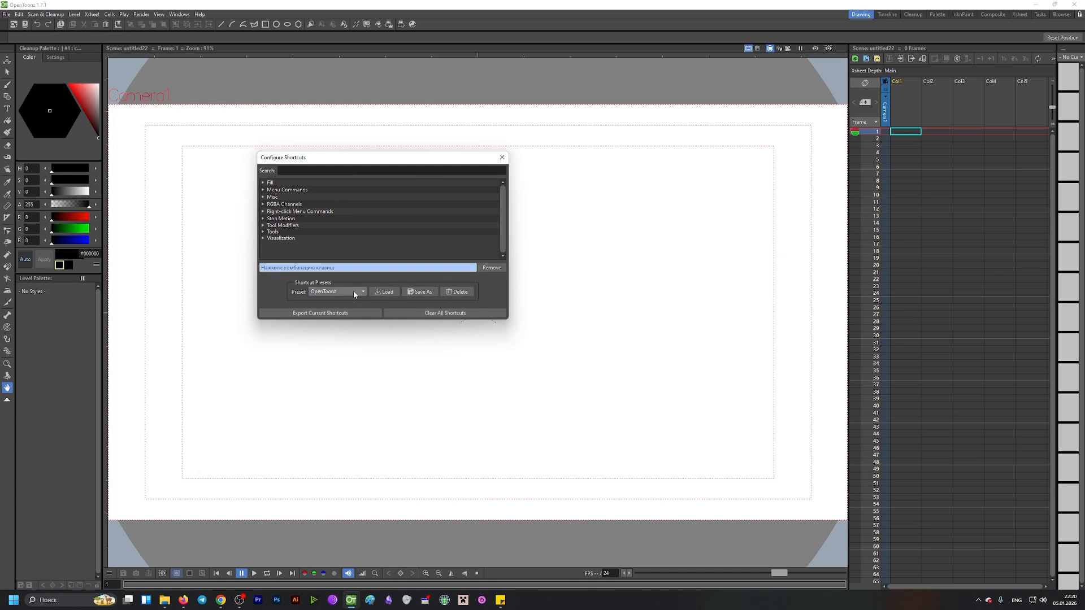
{"action": "left_click", "coordinate": [425, 317]}
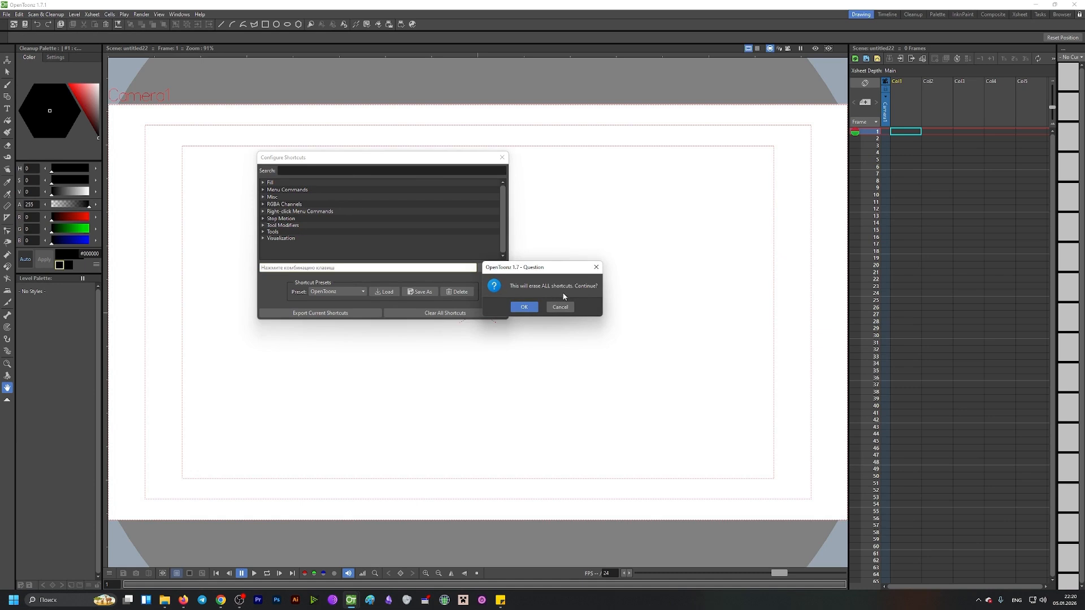
{"action": "left_click", "coordinate": [523, 306]}
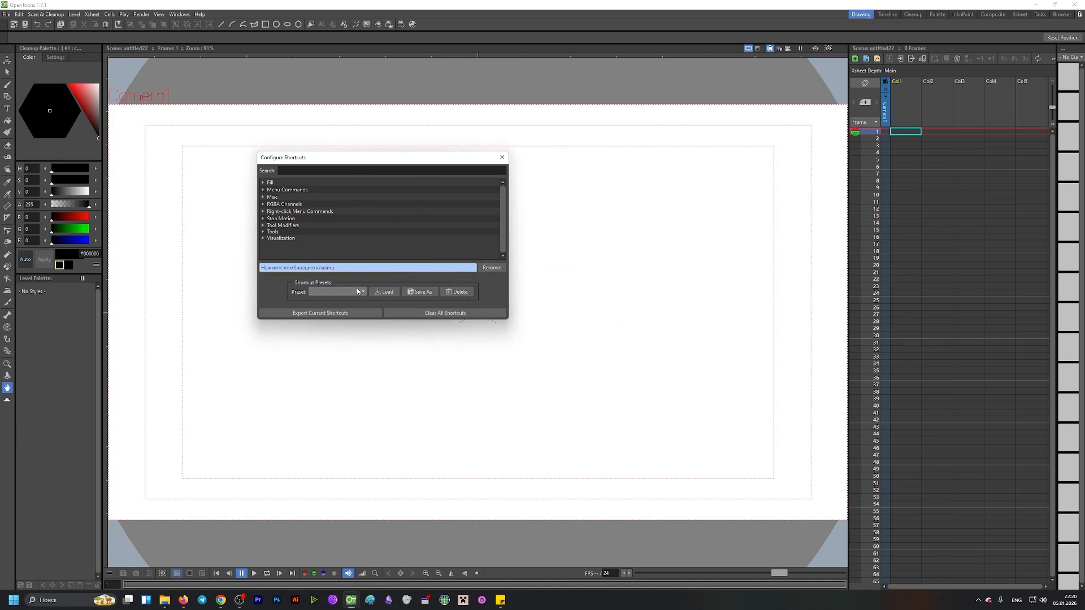
Step: Load the OpenToonz shortcut preset, confirm overwriting the current shortcuts, and close the shortcut dialog
{"action": "left_click", "coordinate": [357, 292]}
{"action": "left_click", "coordinate": [351, 302]}
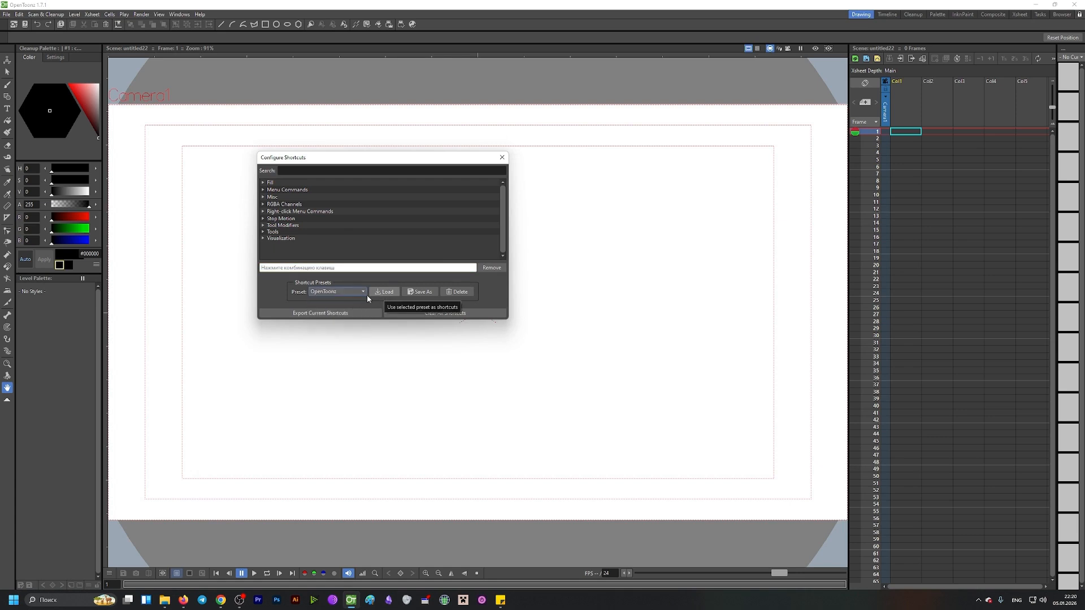
{"action": "left_click", "coordinate": [345, 293]}
{"action": "left_click", "coordinate": [345, 306]}
{"action": "left_click", "coordinate": [383, 293]}
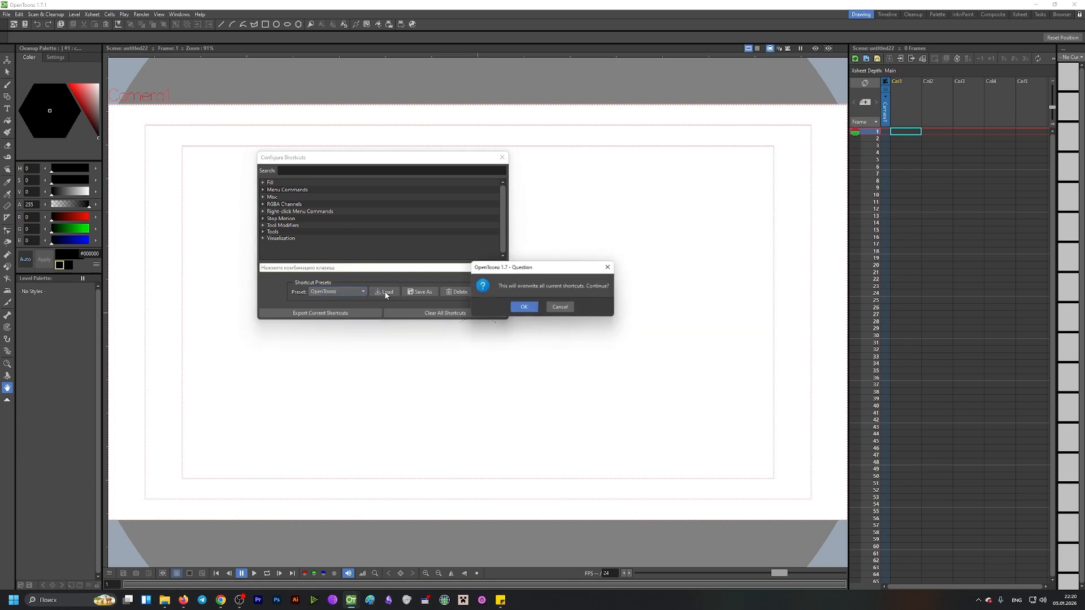
{"action": "left_click", "coordinate": [525, 307]}
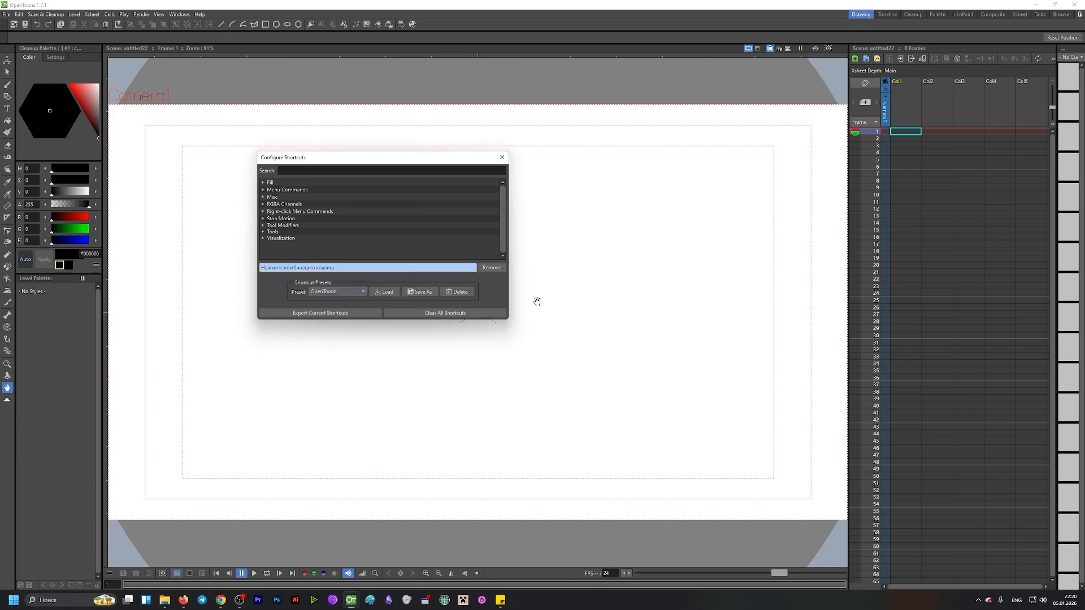
{"action": "left_click", "coordinate": [502, 158]}
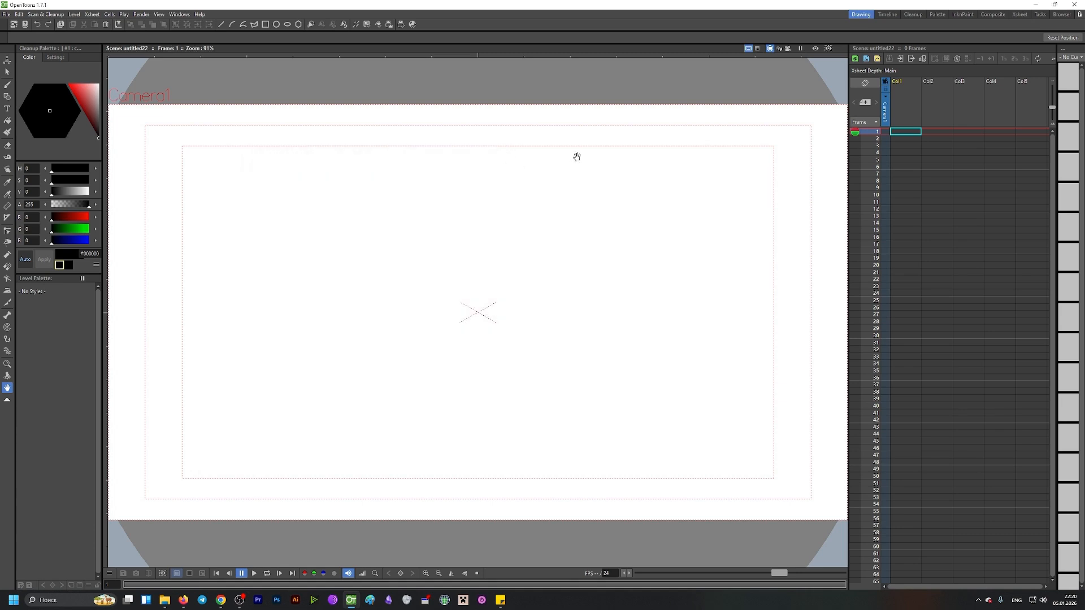
Step: Restart the program and begin a new scene named 56757
{"action": "left_click", "coordinate": [1073, 5]}
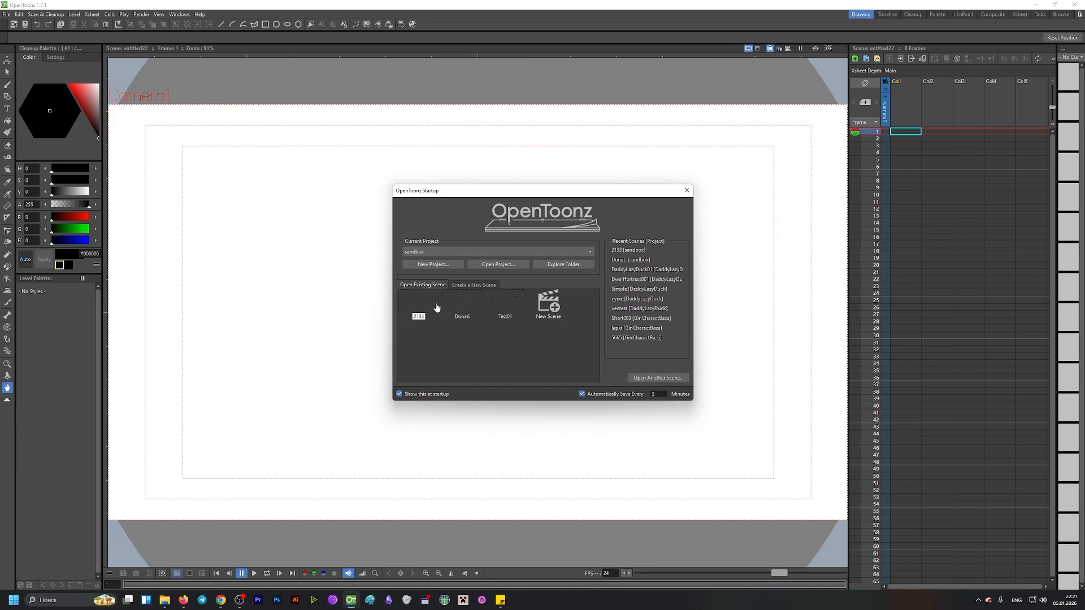
{"action": "left_click", "coordinate": [547, 305]}
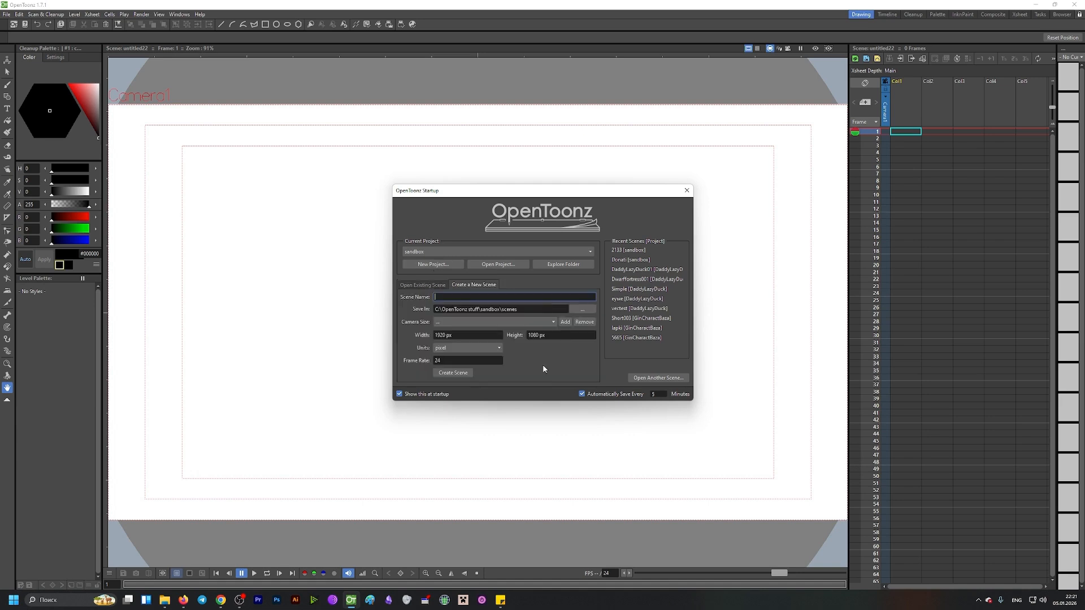
{"action": "type", "text": "56757"}
Step: Set the camera size to HD 1080 (1920x1080) and the frame rate to 12, then create the scene
{"action": "left_click", "coordinate": [436, 321]}
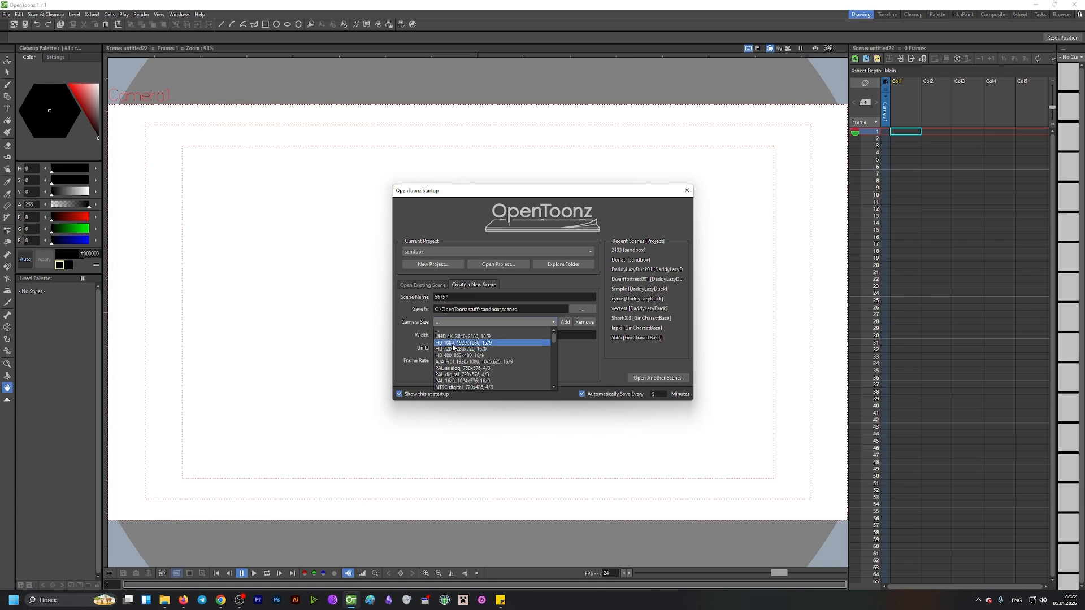
{"action": "left_click", "coordinate": [453, 343]}
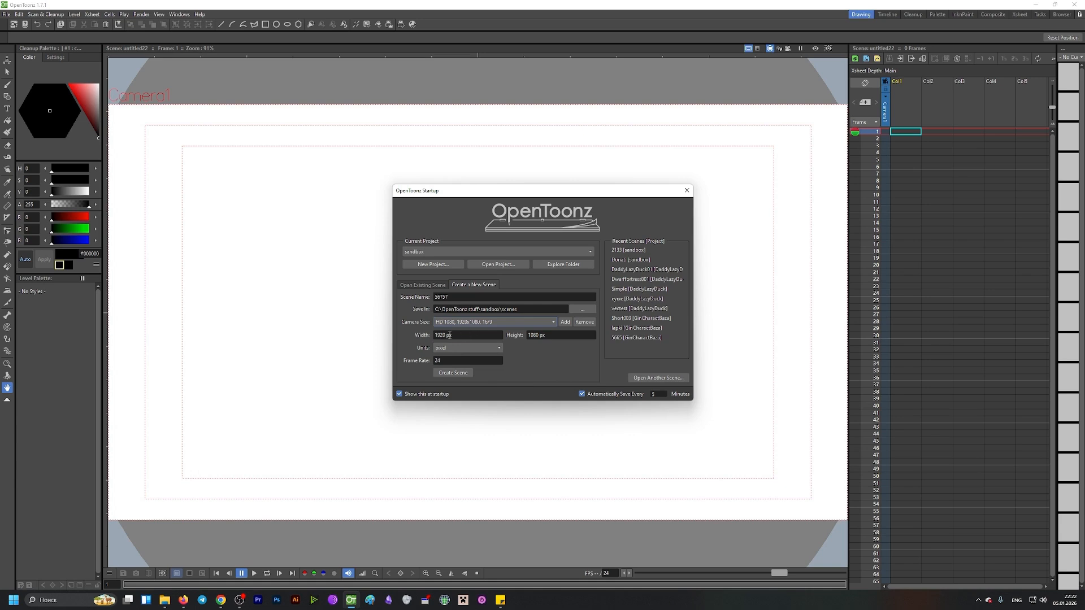
{"action": "left_click", "coordinate": [448, 348]}
{"action": "left_click", "coordinate": [440, 351]}
{"action": "double_click", "coordinate": [437, 361]}
{"action": "type", "text": "1"}
{"action": "left_click", "coordinate": [453, 373]}
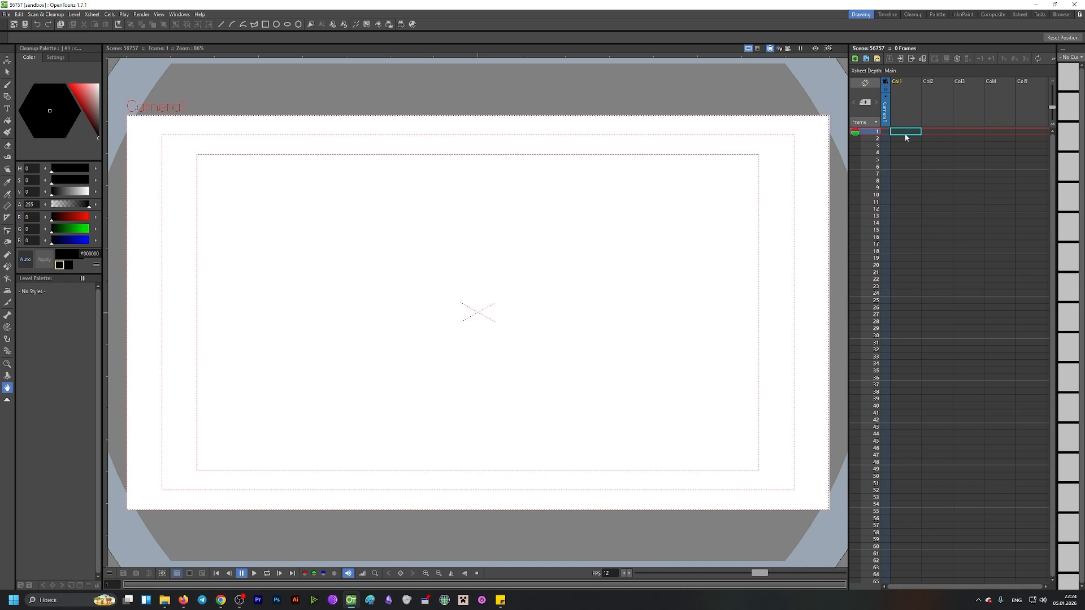
Step: Switch to the timeline view and back to the Xsheet, narrowing the Xsheet panel to enlarge the viewer
{"action": "left_click", "coordinate": [865, 85]}
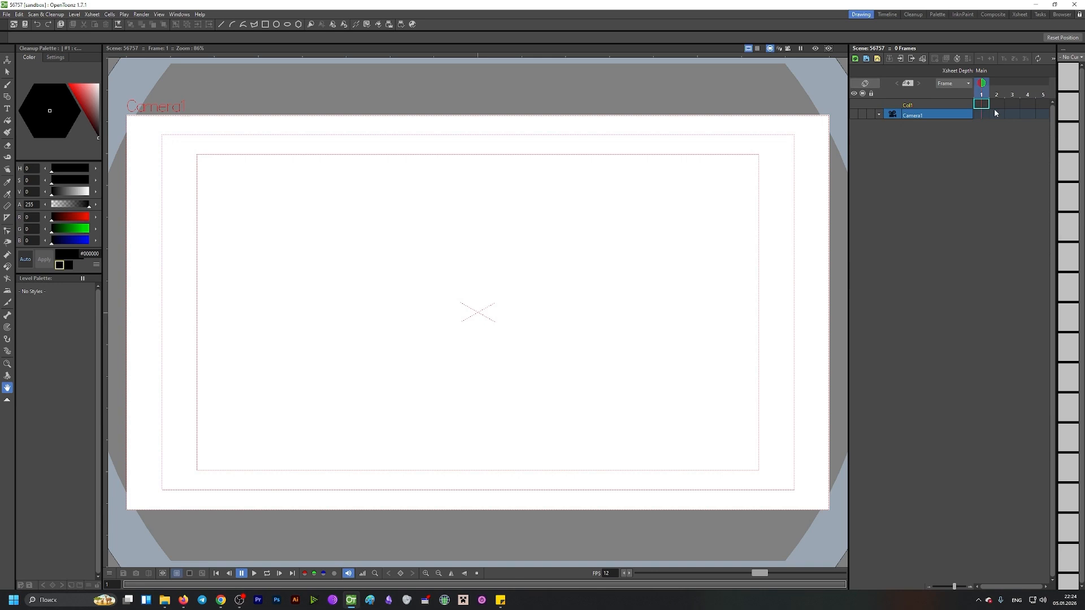
{"action": "left_click_drag", "start_coordinate": [848, 109], "coordinate": [655, 109]}
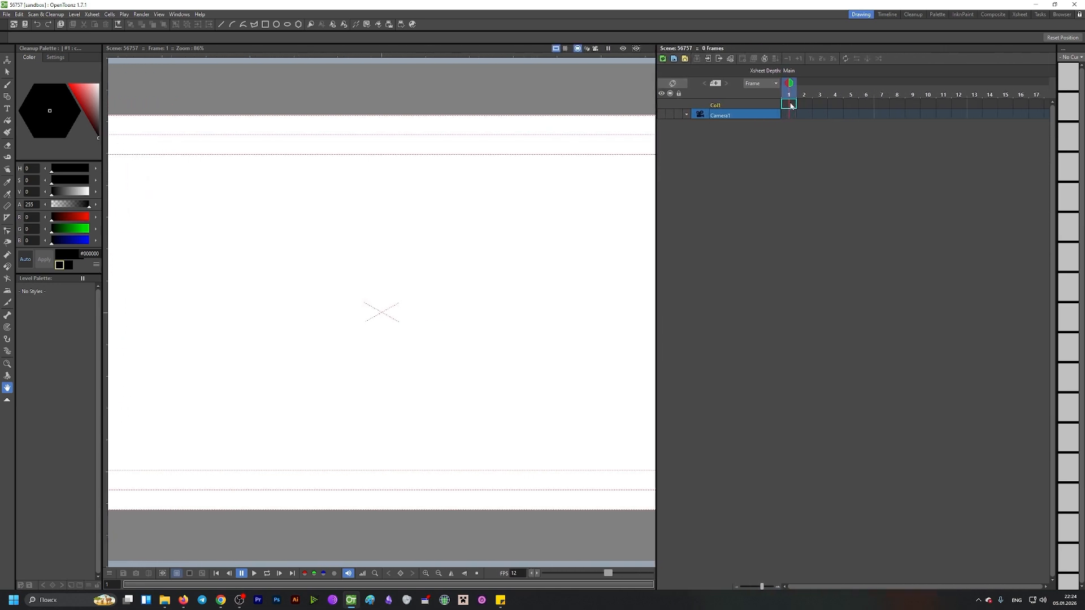
{"action": "left_click", "coordinate": [804, 104]}
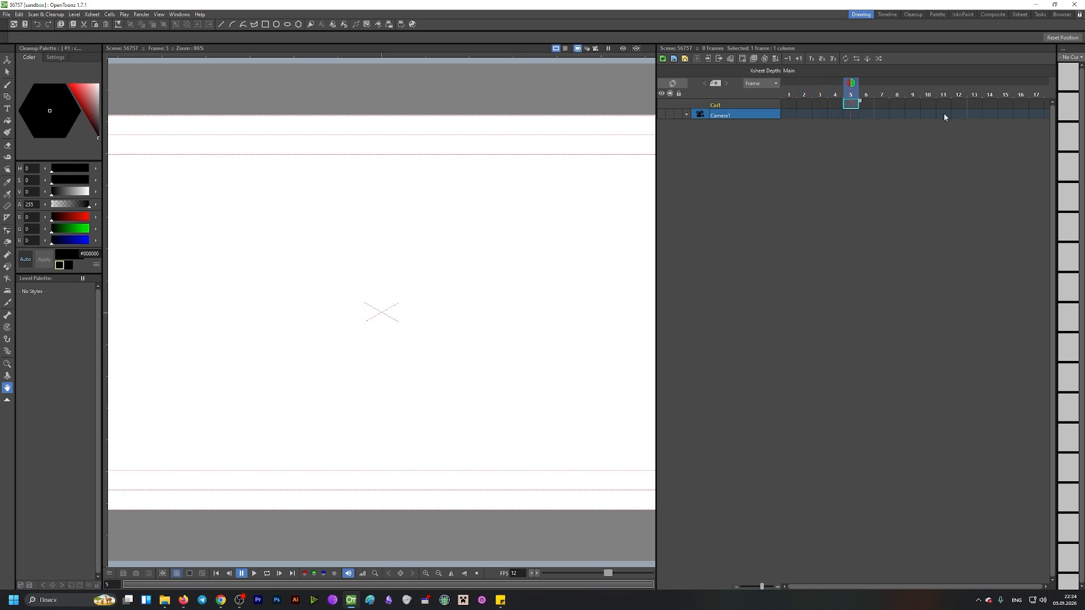
{"action": "left_click", "coordinate": [676, 83]}
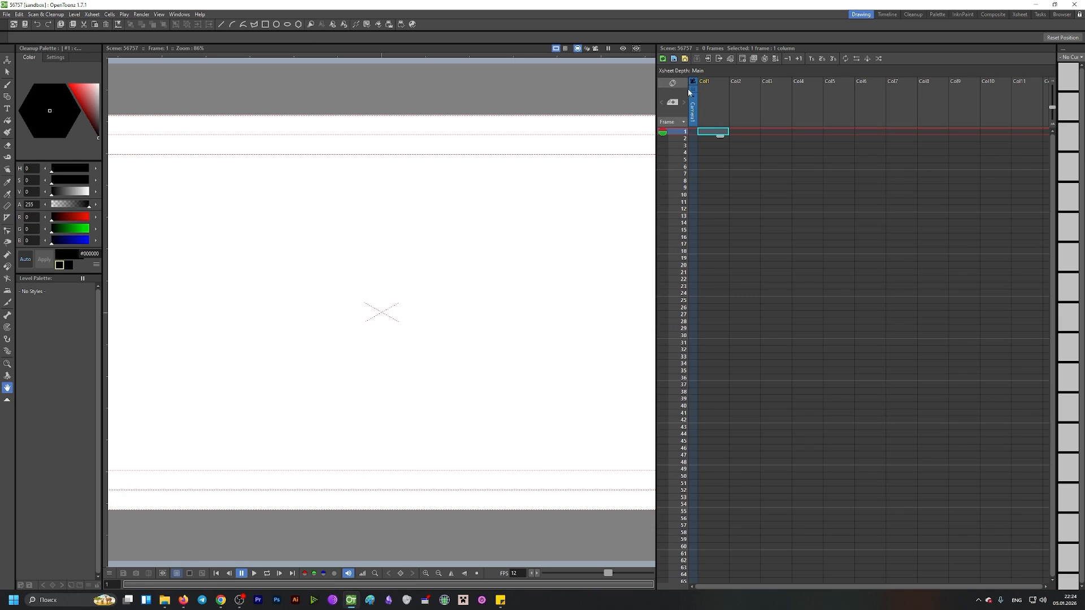
{"action": "left_click_drag", "start_coordinate": [656, 96], "coordinate": [911, 136]}
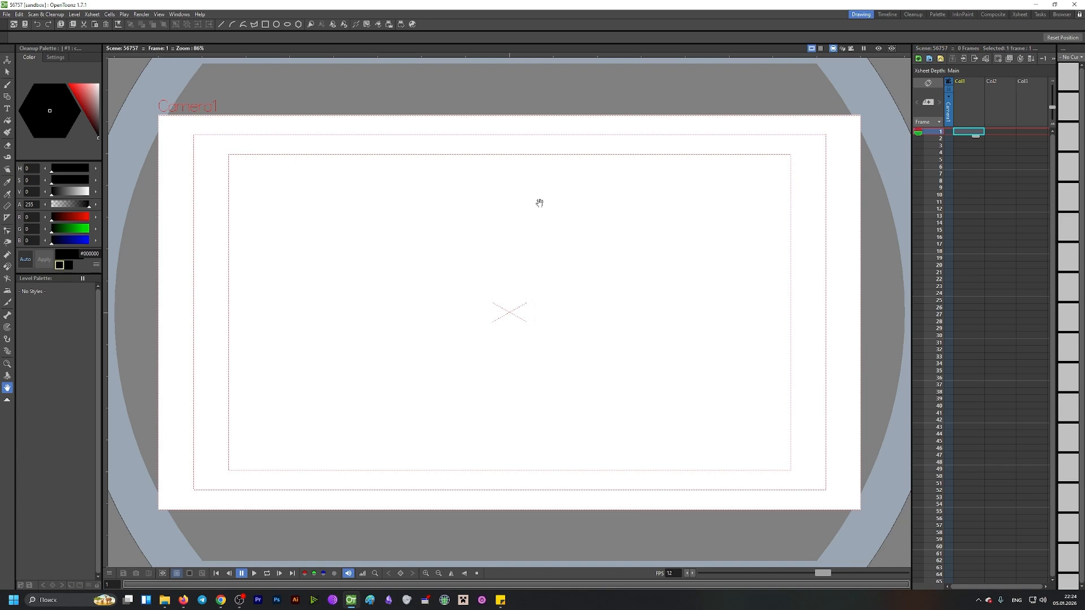
Step: Select the Brush tool, set its size to about 2.79, and draw a small circle near the upper-left on frame 1
{"action": "left_click", "coordinate": [7, 84]}
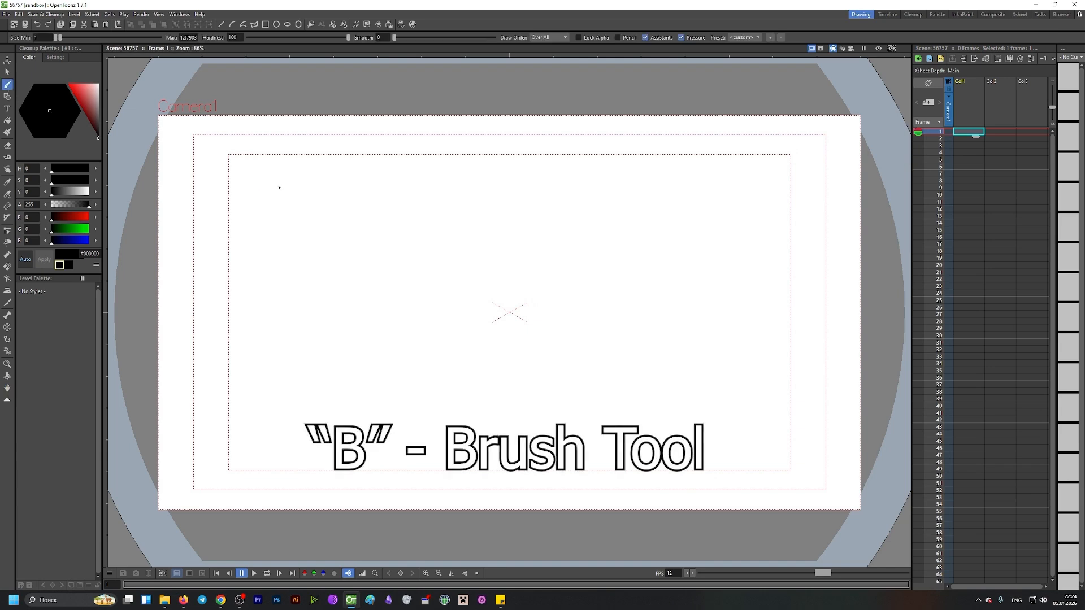
{"action": "left_click_drag", "start_coordinate": [57, 38], "coordinate": [61, 38]}
{"action": "mouse_move", "coordinate": [267, 184]}
{"action": "left_mouse_down"}
{"action": "mouse_move", "coordinate": [281, 211]}
{"action": "mouse_move", "coordinate": [266, 179]}
{"action": "left_mouse_up"}
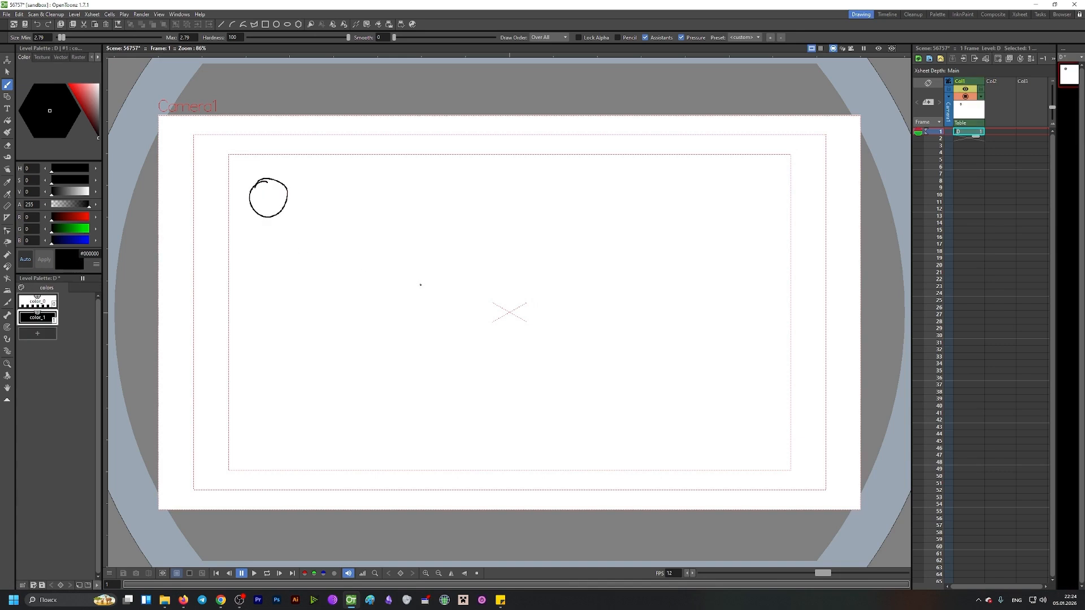
Step: Draw the circle slightly lower on frame 2 and further down-right on frame 3
{"action": "left_click", "coordinate": [961, 139]}
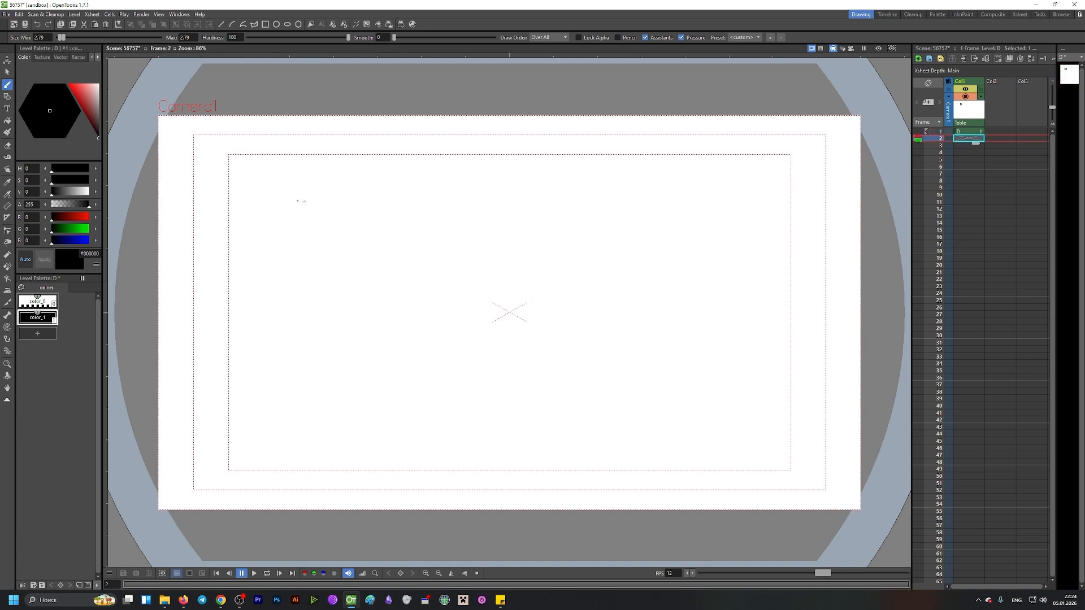
{"action": "mouse_move", "coordinate": [281, 253]}
{"action": "left_mouse_down"}
{"action": "mouse_move", "coordinate": [276, 279]}
{"action": "mouse_move", "coordinate": [272, 264]}
{"action": "left_mouse_up"}
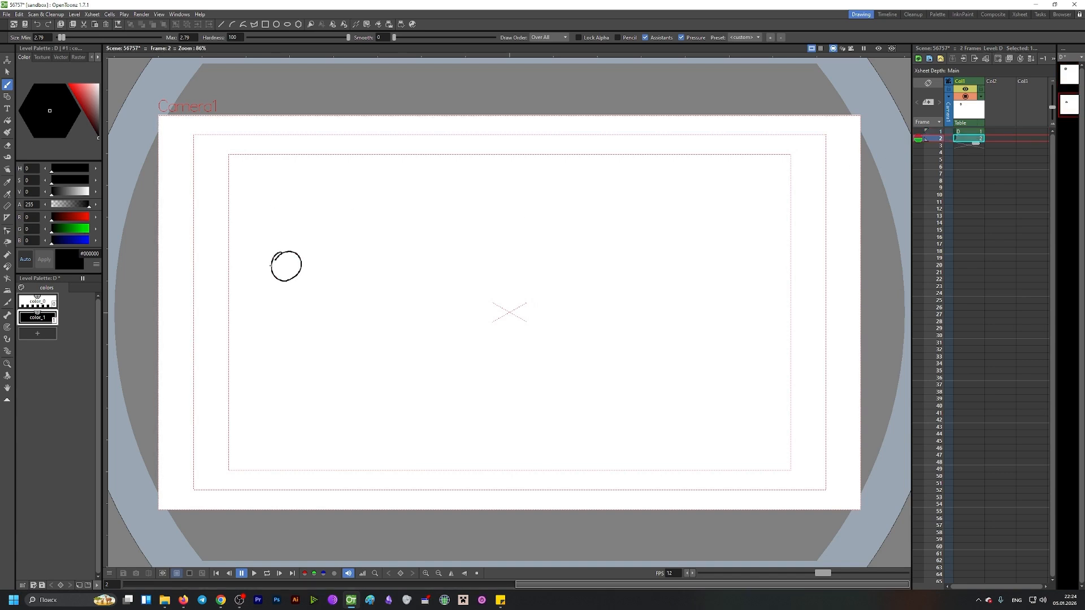
{"action": "left_click", "coordinate": [967, 145]}
{"action": "mouse_move", "coordinate": [339, 330]}
{"action": "left_mouse_down"}
{"action": "mouse_move", "coordinate": [327, 350]}
{"action": "mouse_move", "coordinate": [357, 359]}
{"action": "mouse_move", "coordinate": [329, 338]}
{"action": "left_mouse_up"}
Step: Save the scene and turn on onion skinning for the neighbouring frames
{"action": "left_click", "coordinate": [967, 132]}
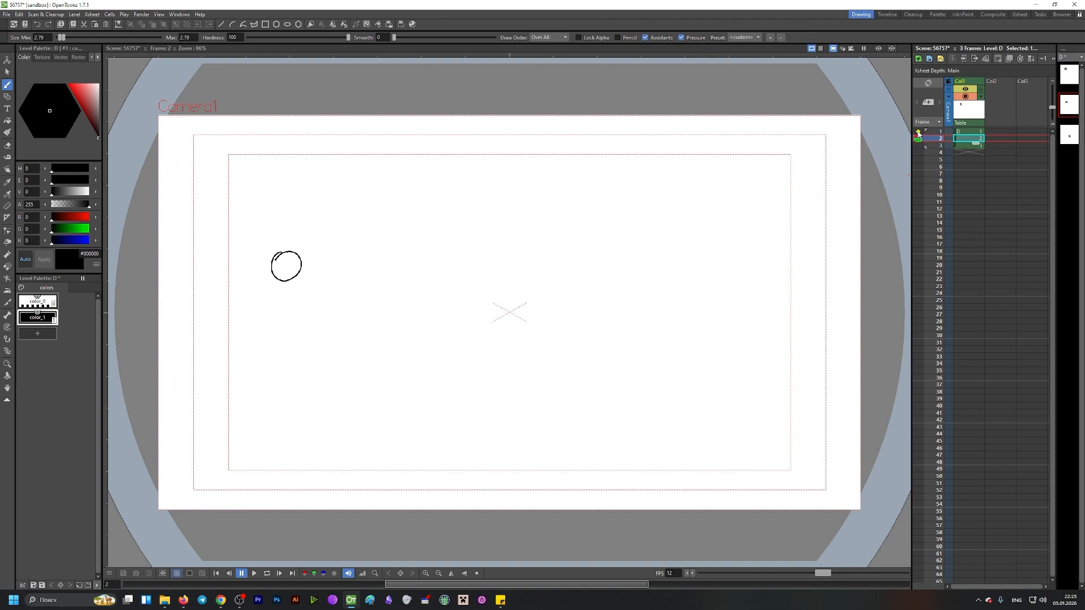
{"action": "key", "text": "ctrl+s"}
{"action": "left_click", "coordinate": [918, 132]}
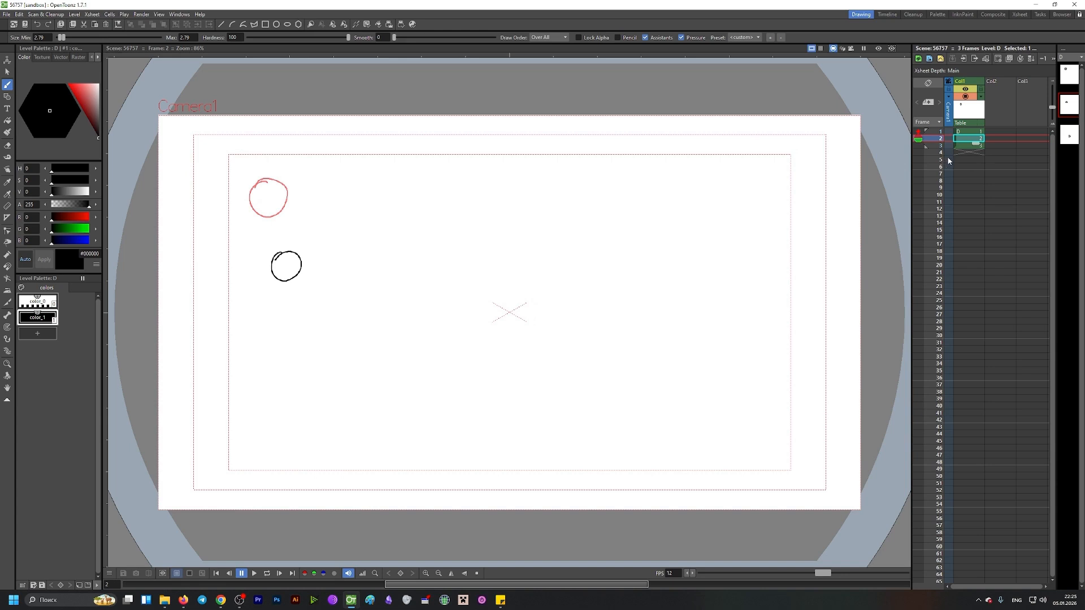
{"action": "left_click", "coordinate": [919, 147]}
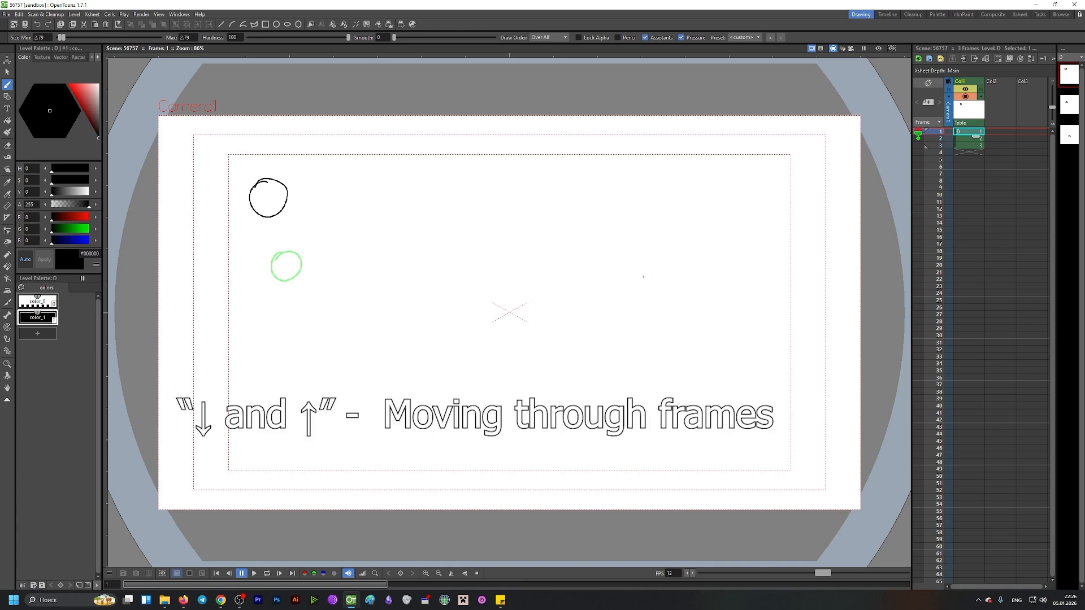
Step: Advance to frame 4 and draw the circle lower, near the bottom-centre of the frame
{"action": "key", "text": "Down"}
{"action": "key", "text": "Down"}
{"action": "key", "text": "Down"}
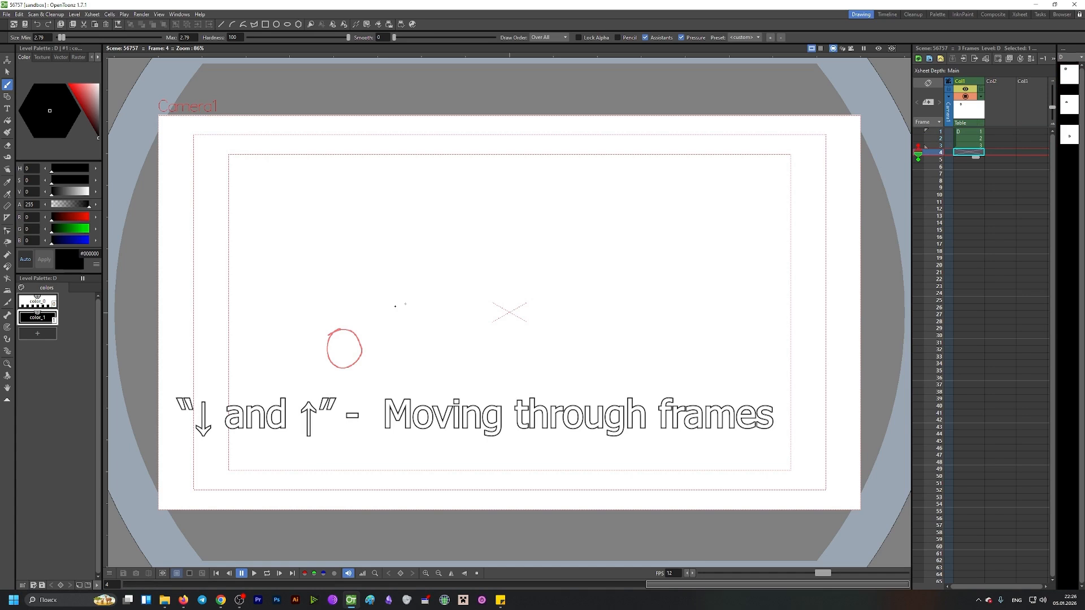
{"action": "mouse_move", "coordinate": [403, 357]}
{"action": "left_mouse_down"}
{"action": "mouse_move", "coordinate": [391, 393]}
{"action": "mouse_move", "coordinate": [405, 356]}
{"action": "left_mouse_up"}
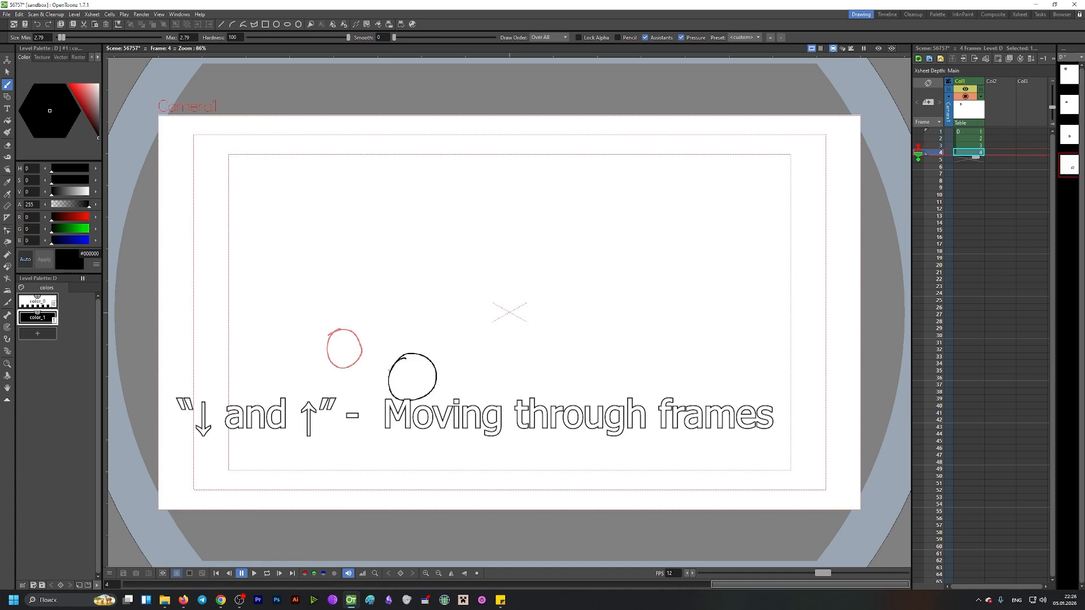
Step: Draw the circle on frames 5 to 8, moving it right along the bottom and up to the lower-right
{"action": "key", "text": "Down"}
{"action": "mouse_move", "coordinate": [521, 370]}
{"action": "left_mouse_down"}
{"action": "mouse_move", "coordinate": [489, 374]}
{"action": "mouse_move", "coordinate": [523, 367]}
{"action": "left_mouse_up"}
{"action": "key", "text": "Down"}
{"action": "mouse_move", "coordinate": [586, 376]}
{"action": "left_mouse_down"}
{"action": "mouse_move", "coordinate": [579, 403]}
{"action": "mouse_move", "coordinate": [600, 369]}
{"action": "left_mouse_up"}
{"action": "key", "text": "Down"}
{"action": "mouse_move", "coordinate": [678, 363]}
{"action": "left_mouse_down"}
{"action": "mouse_move", "coordinate": [678, 395]}
{"action": "mouse_move", "coordinate": [680, 364]}
{"action": "left_mouse_up"}
{"action": "key", "text": "Down"}
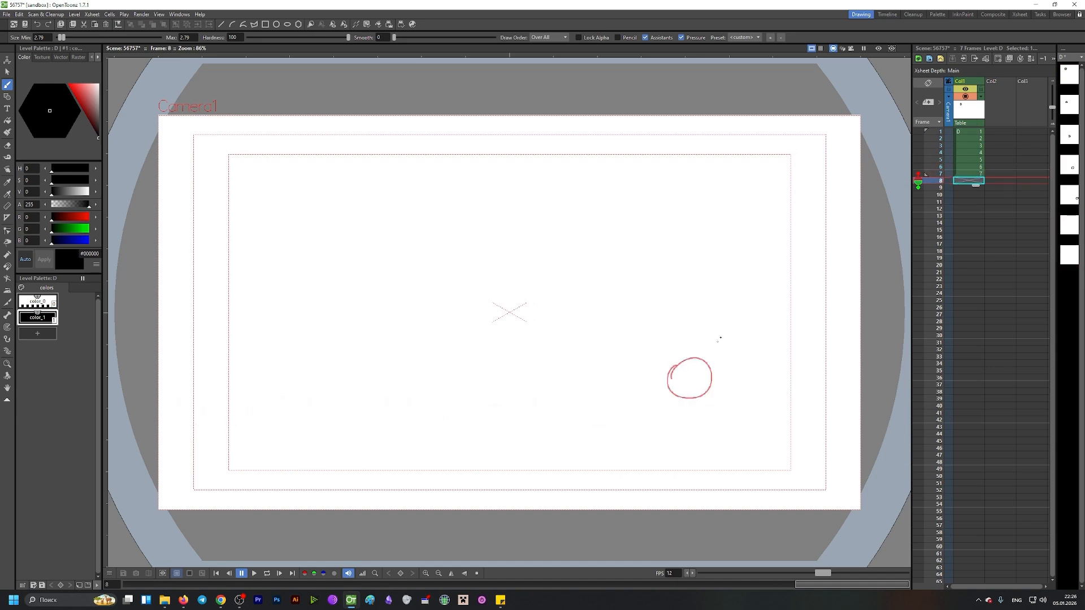
{"action": "mouse_move", "coordinate": [737, 273]}
{"action": "left_mouse_down"}
{"action": "mouse_move", "coordinate": [722, 311]}
{"action": "mouse_move", "coordinate": [755, 262]}
{"action": "mouse_move", "coordinate": [715, 270]}
{"action": "left_mouse_up"}
{"action": "key", "text": "Down"}
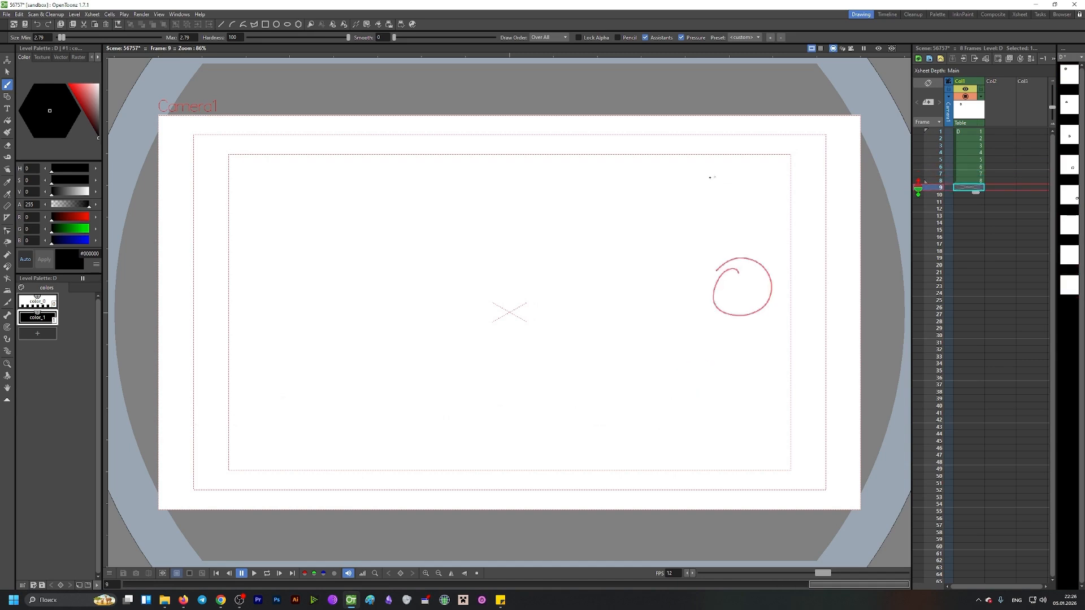
Step: Draw the circle on frames 9 to 13, arcing across the top and down the left side
{"action": "left_click_drag", "start_coordinate": [711, 177], "coordinate": [729, 183]}
{"action": "key", "text": "Down"}
{"action": "left_click_drag", "start_coordinate": [568, 153], "coordinate": [547, 165]}
{"action": "key", "text": "Down"}
{"action": "left_click_drag", "start_coordinate": [455, 159], "coordinate": [446, 161]}
{"action": "key", "text": "Down"}
{"action": "left_click_drag", "start_coordinate": [338, 192], "coordinate": [306, 227]}
{"action": "key", "text": "Down"}
{"action": "mouse_move", "coordinate": [287, 324]}
{"action": "left_mouse_down"}
{"action": "mouse_move", "coordinate": [326, 350]}
{"action": "mouse_move", "coordinate": [294, 361]}
{"action": "left_mouse_up"}
{"action": "key", "text": "Down"}
Step: Draw the circle on frames 14 to 19, sweeping along the bottom to the right and back toward the centre
{"action": "mouse_move", "coordinate": [350, 390]}
{"action": "left_mouse_down"}
{"action": "mouse_move", "coordinate": [347, 423]}
{"action": "mouse_move", "coordinate": [352, 396]}
{"action": "left_mouse_up"}
{"action": "key", "text": "Down"}
{"action": "mouse_move", "coordinate": [464, 408]}
{"action": "left_mouse_down"}
{"action": "mouse_move", "coordinate": [471, 446]}
{"action": "mouse_move", "coordinate": [467, 408]}
{"action": "left_mouse_up"}
{"action": "key", "text": "Down"}
{"action": "mouse_move", "coordinate": [565, 416]}
{"action": "left_mouse_down"}
{"action": "mouse_move", "coordinate": [610, 431]}
{"action": "mouse_move", "coordinate": [568, 413]}
{"action": "left_mouse_up"}
{"action": "key", "text": "Down"}
{"action": "mouse_move", "coordinate": [694, 385]}
{"action": "left_mouse_down"}
{"action": "mouse_move", "coordinate": [726, 405]}
{"action": "mouse_move", "coordinate": [706, 383]}
{"action": "left_mouse_up"}
{"action": "key", "text": "Down"}
{"action": "mouse_move", "coordinate": [562, 271]}
{"action": "left_mouse_down"}
{"action": "mouse_move", "coordinate": [599, 290]}
{"action": "mouse_move", "coordinate": [543, 283]}
{"action": "left_mouse_up"}
{"action": "key", "text": "Down"}
{"action": "mouse_move", "coordinate": [448, 217]}
{"action": "left_mouse_down"}
{"action": "mouse_move", "coordinate": [393, 272]}
{"action": "mouse_move", "coordinate": [480, 392]}
{"action": "mouse_move", "coordinate": [581, 263]}
{"action": "mouse_move", "coordinate": [428, 218]}
{"action": "mouse_move", "coordinate": [418, 238]}
{"action": "left_mouse_up"}
{"action": "key", "text": "Down"}
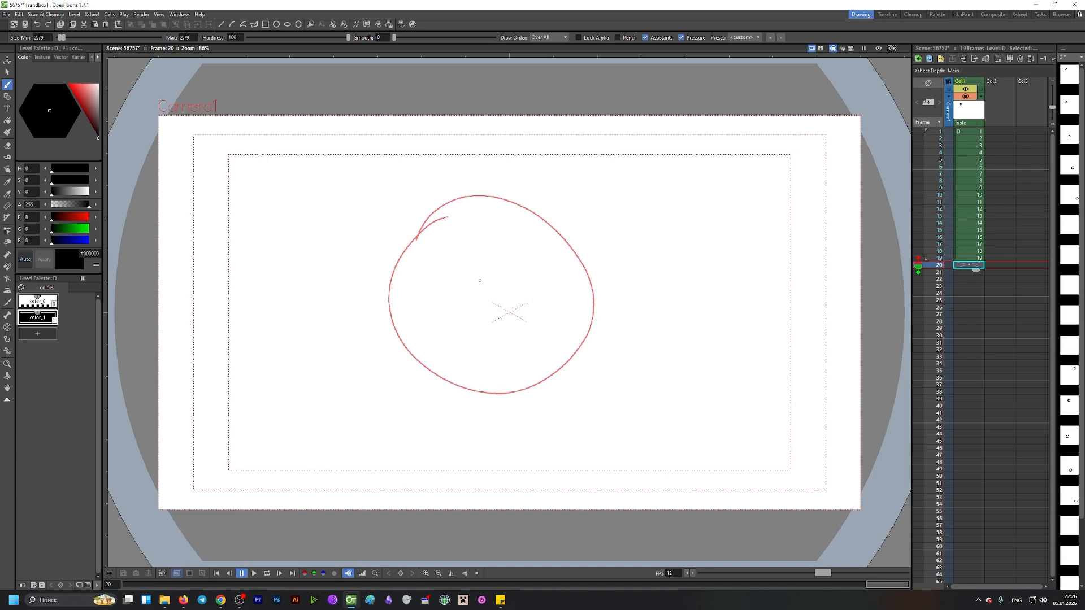
Step: Draw large circles filling the centre of the frame on frames 20 to 23
{"action": "mouse_move", "coordinate": [450, 205]}
{"action": "left_mouse_down"}
{"action": "mouse_move", "coordinate": [425, 219]}
{"action": "mouse_move", "coordinate": [393, 320]}
{"action": "mouse_move", "coordinate": [521, 397]}
{"action": "mouse_move", "coordinate": [583, 295]}
{"action": "mouse_move", "coordinate": [468, 186]}
{"action": "mouse_move", "coordinate": [405, 229]}
{"action": "left_mouse_up"}
{"action": "key", "text": "Down"}
{"action": "mouse_move", "coordinate": [441, 197]}
{"action": "left_mouse_down"}
{"action": "mouse_move", "coordinate": [395, 235]}
{"action": "mouse_move", "coordinate": [517, 390]}
{"action": "mouse_move", "coordinate": [435, 213]}
{"action": "mouse_move", "coordinate": [414, 233]}
{"action": "left_mouse_up"}
{"action": "key", "text": "Down"}
{"action": "mouse_move", "coordinate": [441, 195]}
{"action": "left_mouse_down"}
{"action": "mouse_move", "coordinate": [412, 230]}
{"action": "mouse_move", "coordinate": [524, 408]}
{"action": "mouse_move", "coordinate": [466, 174]}
{"action": "mouse_move", "coordinate": [391, 230]}
{"action": "left_mouse_up"}
{"action": "key", "text": "Down"}
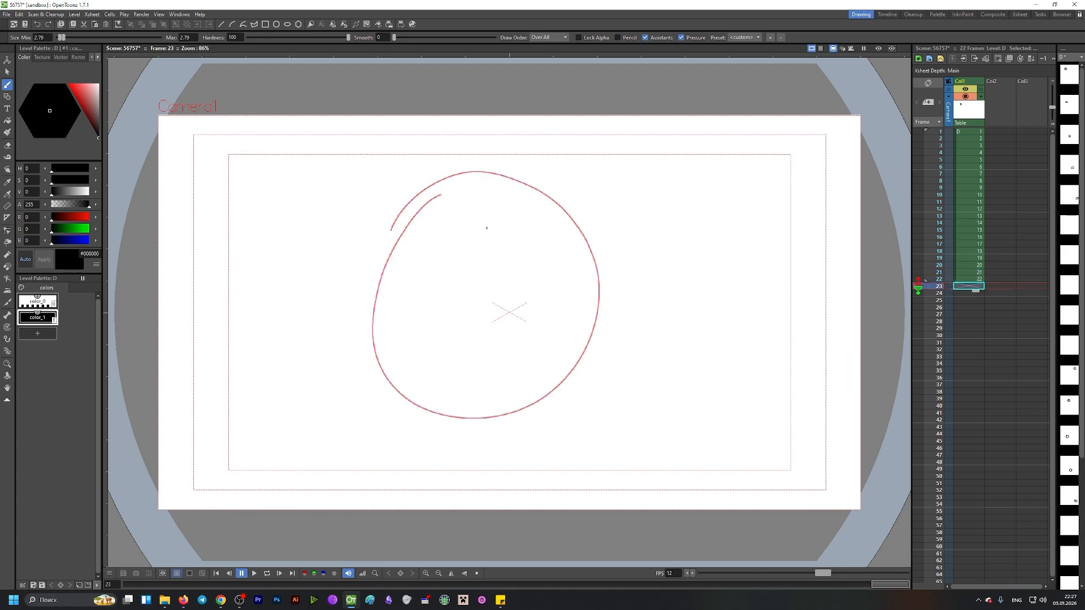
{"action": "mouse_move", "coordinate": [455, 216]}
{"action": "left_mouse_down"}
{"action": "mouse_move", "coordinate": [422, 240]}
{"action": "mouse_move", "coordinate": [457, 366]}
{"action": "mouse_move", "coordinate": [556, 246]}
{"action": "mouse_move", "coordinate": [436, 230]}
{"action": "left_mouse_up"}
{"action": "key", "text": "Down"}
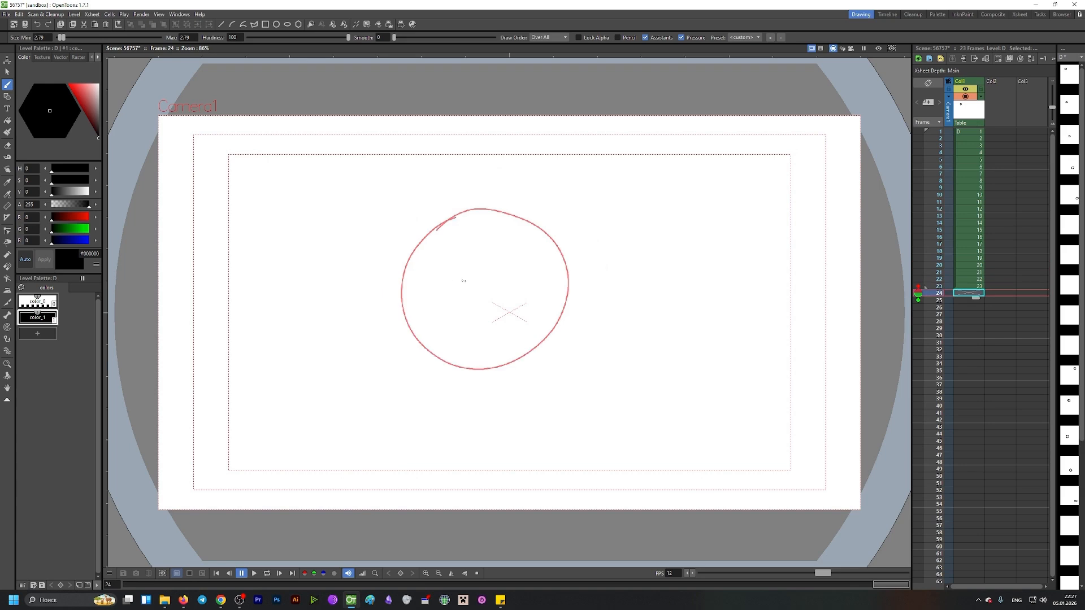
Step: Draw a small circle near the centre on frame 24 and advance to frame 26
{"action": "mouse_move", "coordinate": [476, 271]}
{"action": "left_mouse_down"}
{"action": "mouse_move", "coordinate": [477, 317]}
{"action": "mouse_move", "coordinate": [500, 268]}
{"action": "mouse_move", "coordinate": [479, 303]}
{"action": "left_mouse_up"}
{"action": "key", "text": "Down"}
{"action": "key", "text": "Down"}
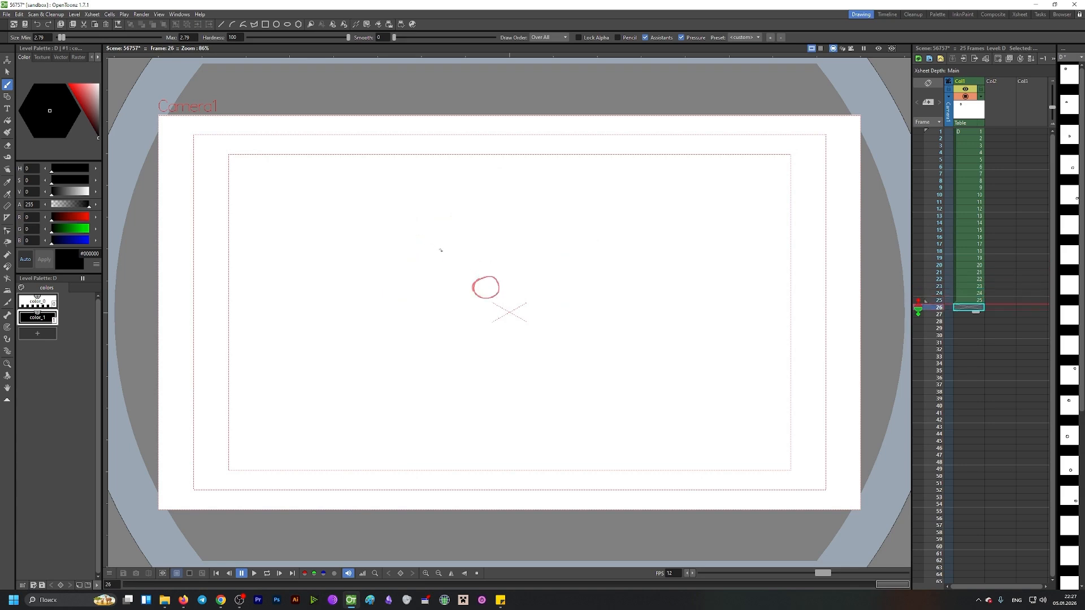
Step: Draw the circle on frames 26 and 27, moving it toward the upper-left corner
{"action": "mouse_move", "coordinate": [417, 249]}
{"action": "left_mouse_down"}
{"action": "mouse_move", "coordinate": [468, 278]}
{"action": "mouse_move", "coordinate": [428, 256]}
{"action": "left_mouse_up"}
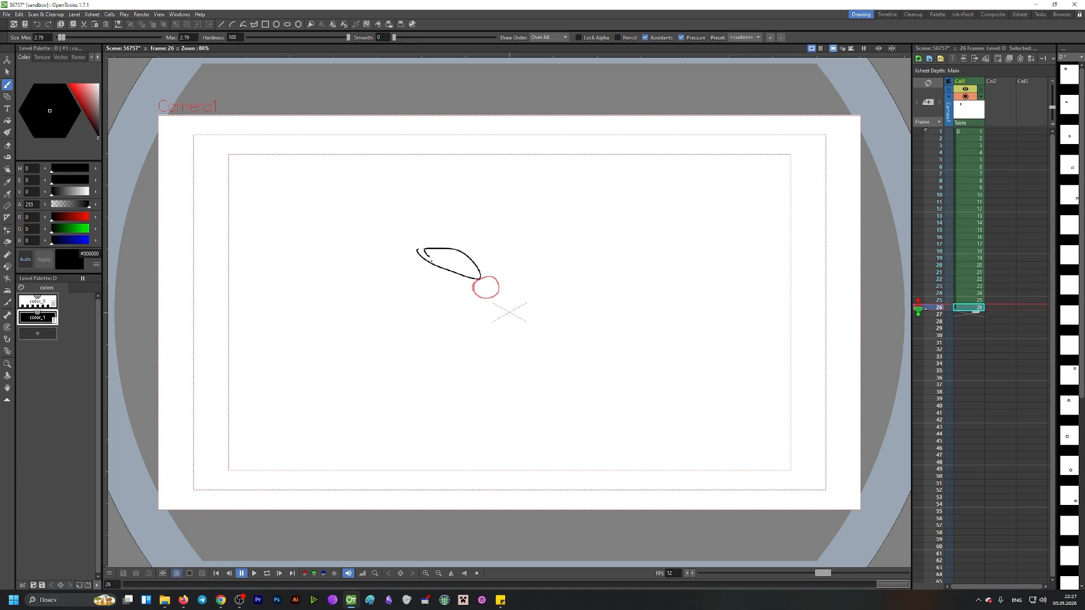
{"action": "key", "text": "ctrl+z"}
{"action": "mouse_move", "coordinate": [430, 236]}
{"action": "left_mouse_down"}
{"action": "mouse_move", "coordinate": [451, 247]}
{"action": "mouse_move", "coordinate": [406, 246]}
{"action": "mouse_move", "coordinate": [438, 227]}
{"action": "mouse_move", "coordinate": [404, 241]}
{"action": "left_mouse_up"}
{"action": "key", "text": "ctrl+z"}
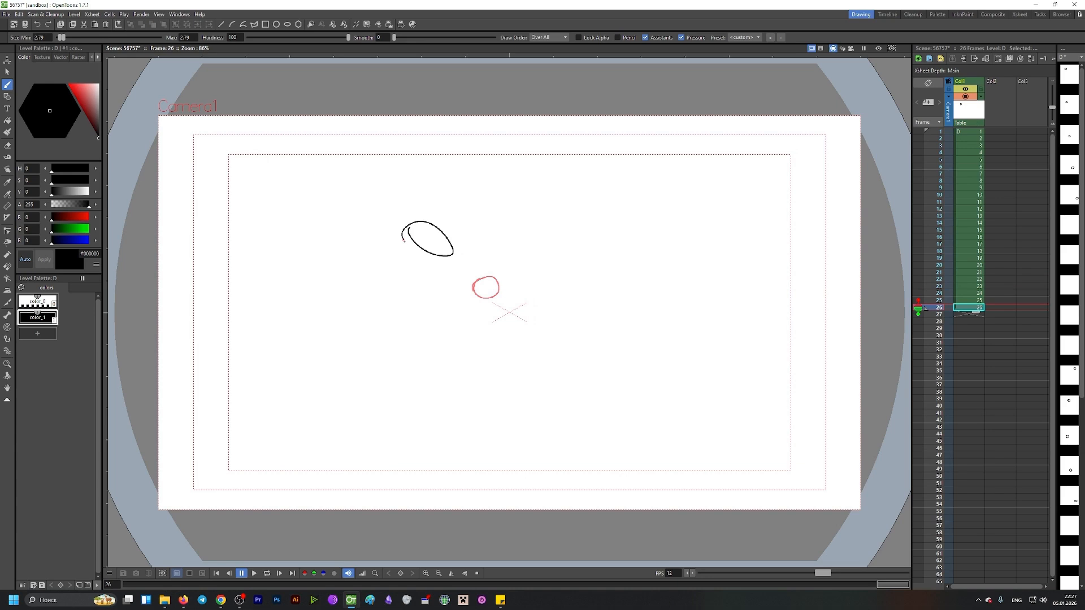
{"action": "key", "text": "period"}
{"action": "mouse_move", "coordinate": [337, 167]}
{"action": "left_mouse_down"}
{"action": "mouse_move", "coordinate": [322, 165]}
{"action": "mouse_move", "coordinate": [306, 183]}
{"action": "left_mouse_up"}
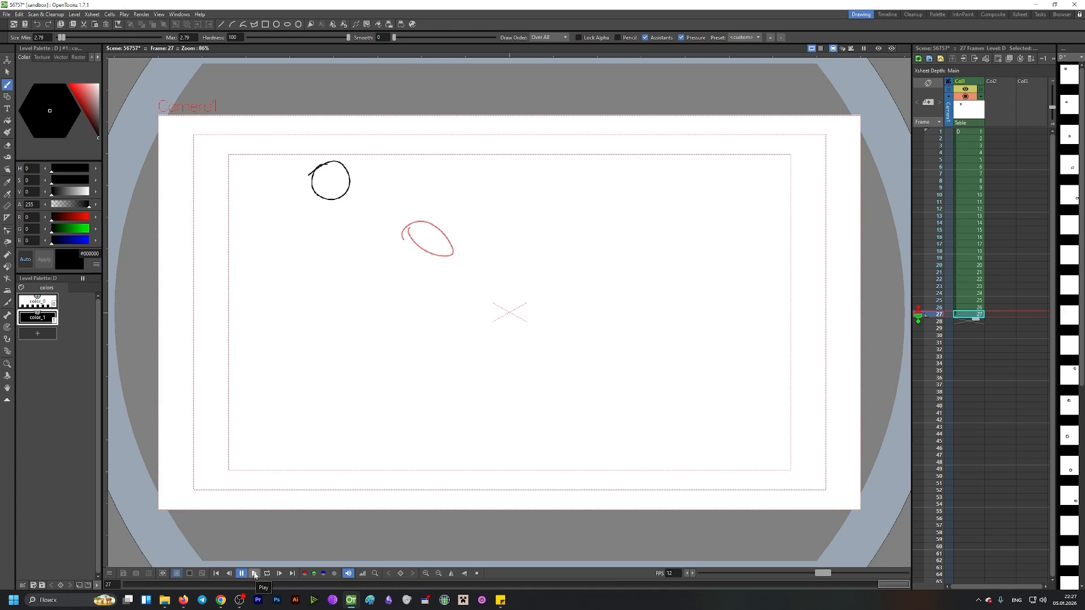
Step: Play the animation in a loop, then pause playback
{"action": "left_click", "coordinate": [256, 574]}
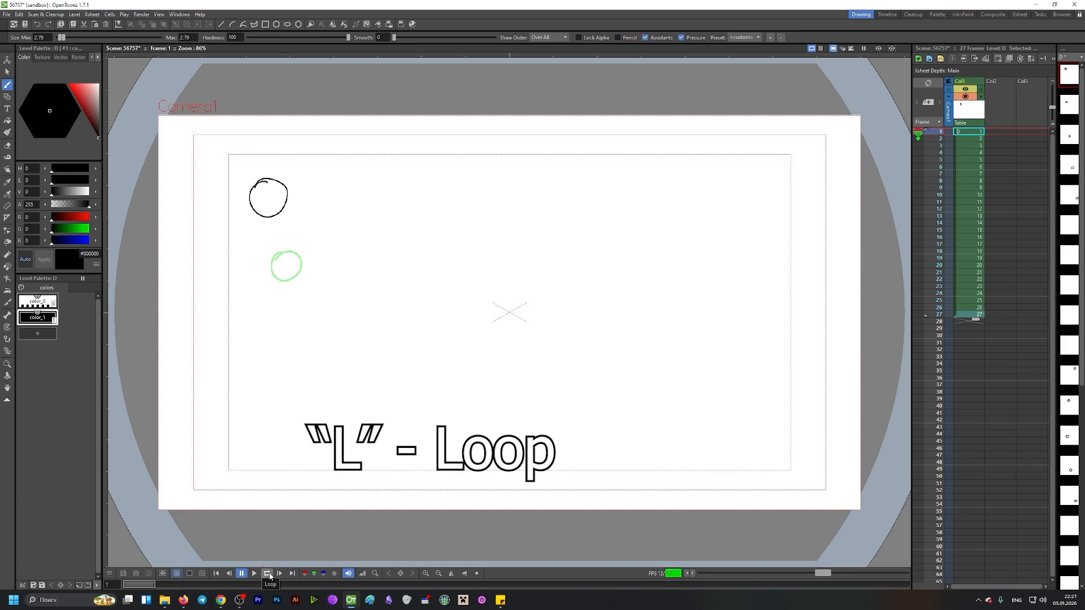
{"action": "left_click", "coordinate": [270, 575]}
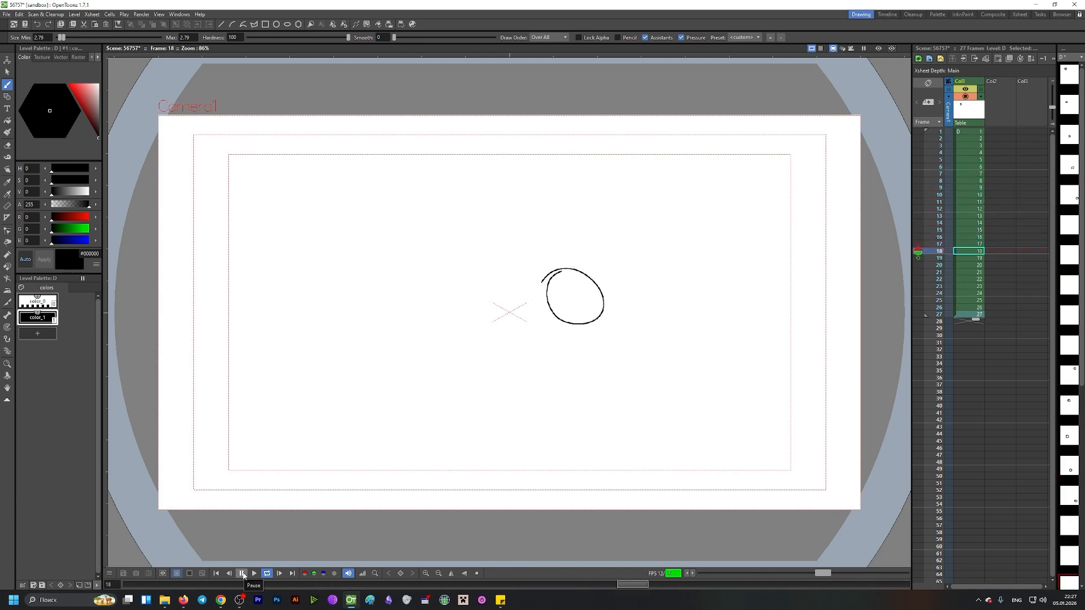
{"action": "left_click", "coordinate": [244, 574]}
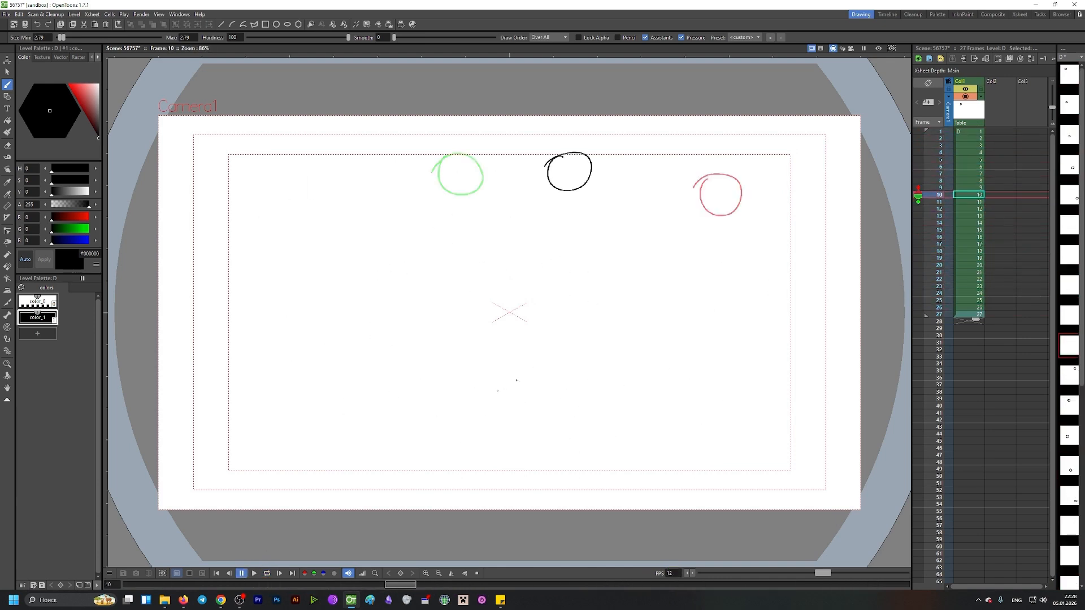
Step: Return to frame 1, switch to the Fill tool, and add a new red palette style #E84848
{"action": "left_click", "coordinate": [968, 133]}
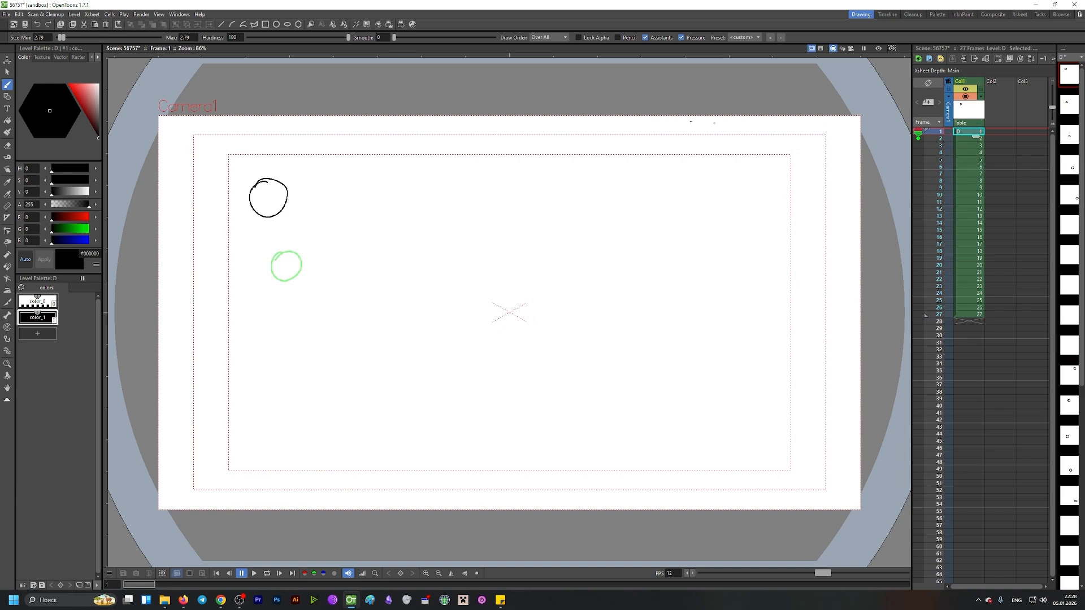
{"action": "left_click", "coordinate": [8, 122]}
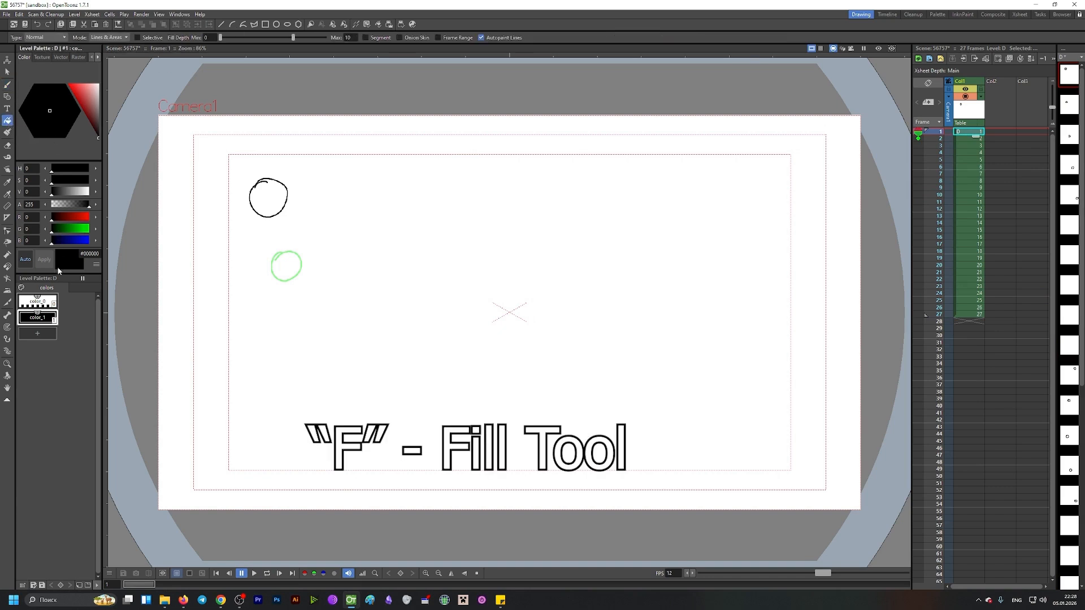
{"action": "left_click", "coordinate": [40, 335]}
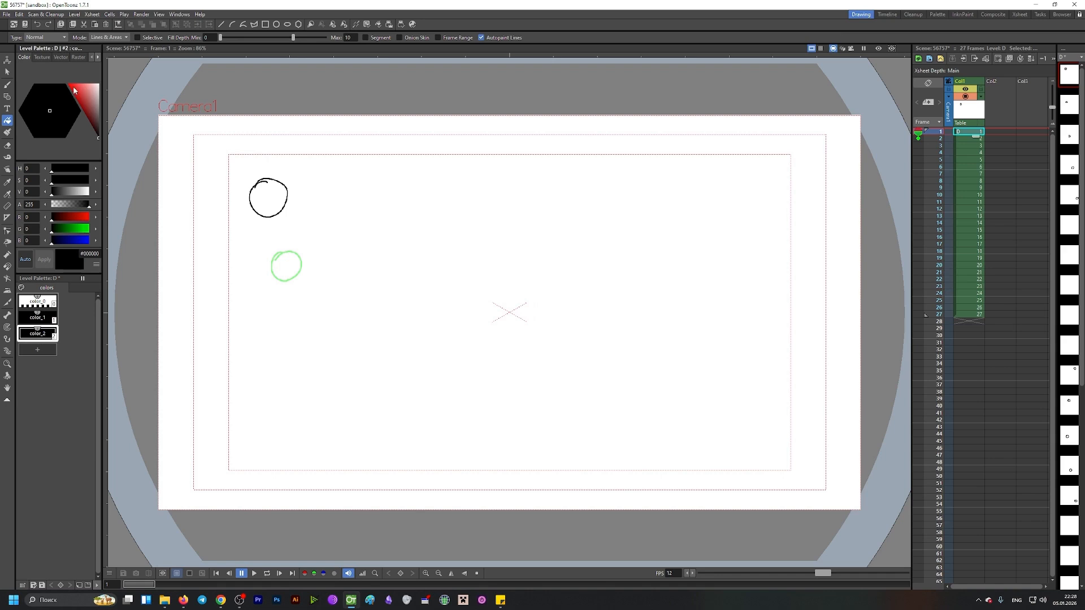
{"action": "left_click", "coordinate": [86, 95]}
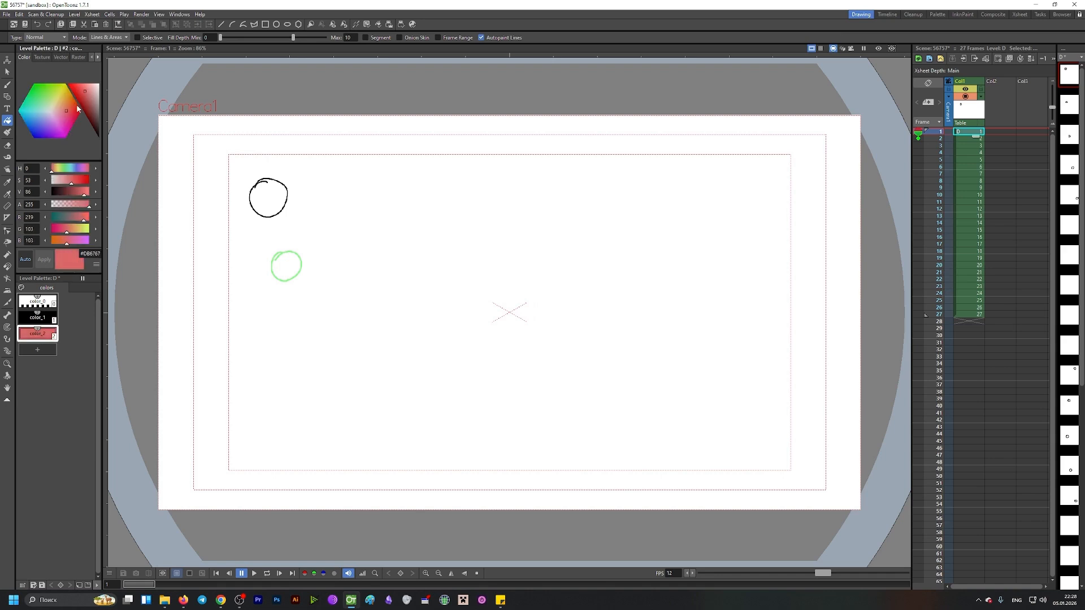
{"action": "left_click_drag", "start_coordinate": [82, 93], "coordinate": [79, 94]}
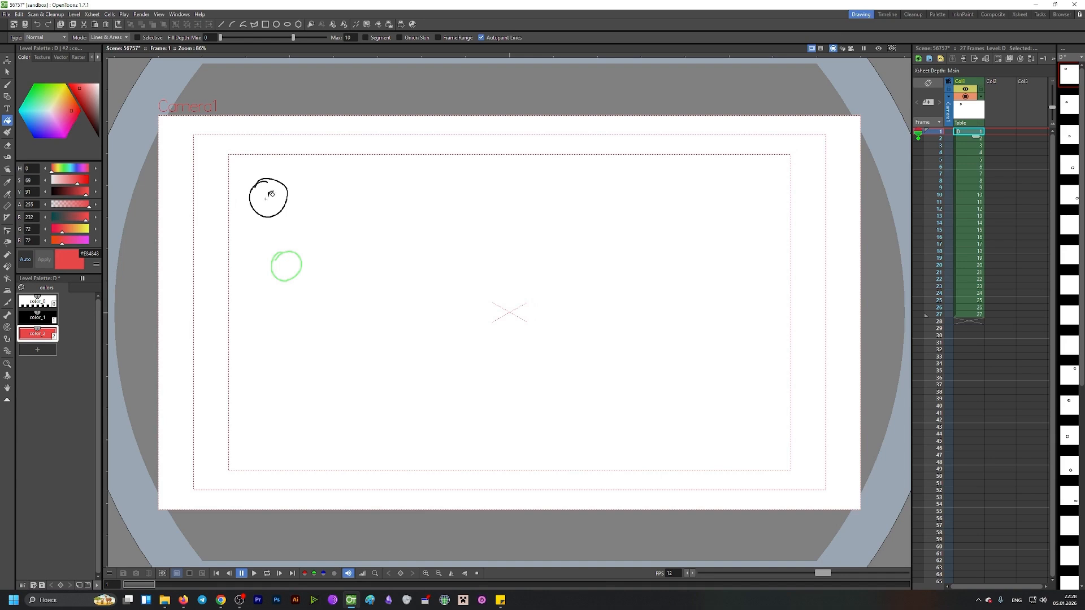
Step: Fill the circles on frames 1 to 7 with the red style
{"action": "left_click", "coordinate": [271, 194]}
{"action": "key", "text": "period"}
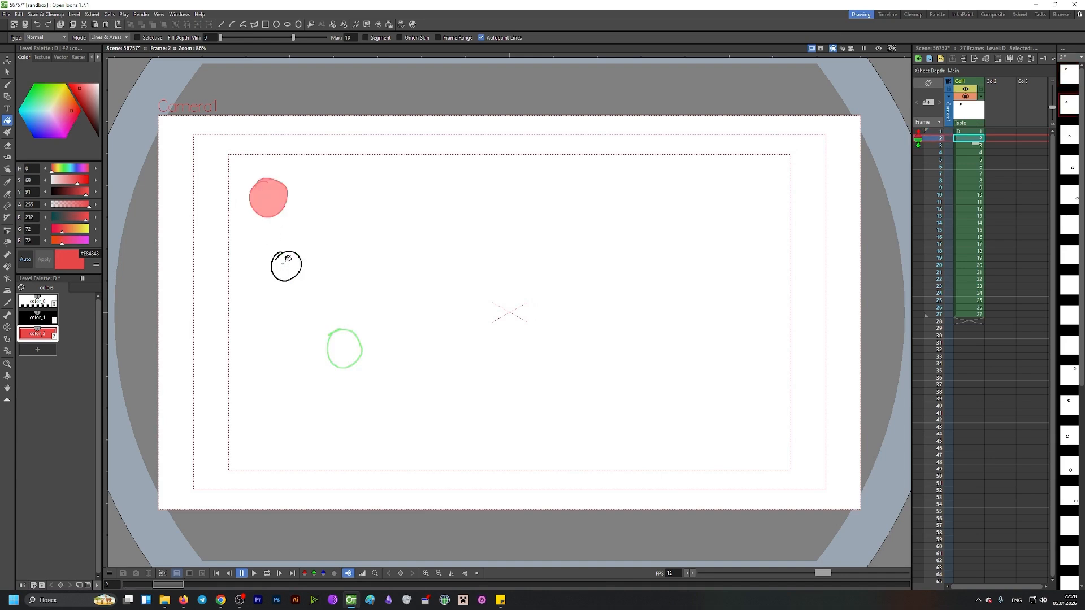
{"action": "left_click", "coordinate": [286, 262]}
{"action": "key", "text": "period"}
{"action": "left_click", "coordinate": [340, 350]}
{"action": "key", "text": "period"}
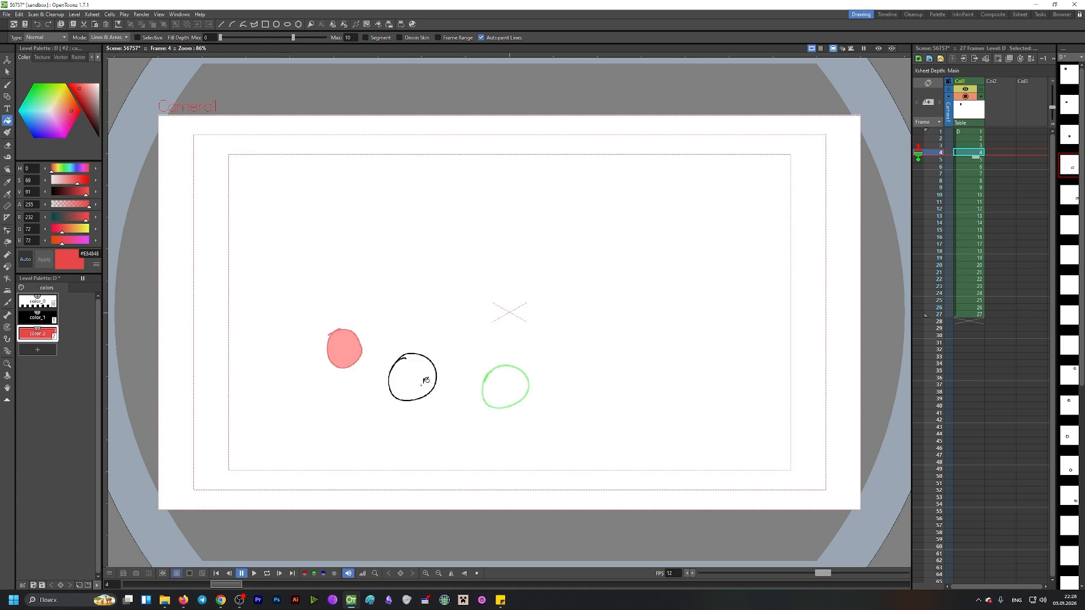
{"action": "left_click", "coordinate": [426, 380]}
{"action": "key", "text": "period"}
{"action": "left_click", "coordinate": [515, 388]}
{"action": "key", "text": "period"}
{"action": "left_click", "coordinate": [600, 391]}
{"action": "key", "text": "period"}
{"action": "left_click", "coordinate": [703, 371]}
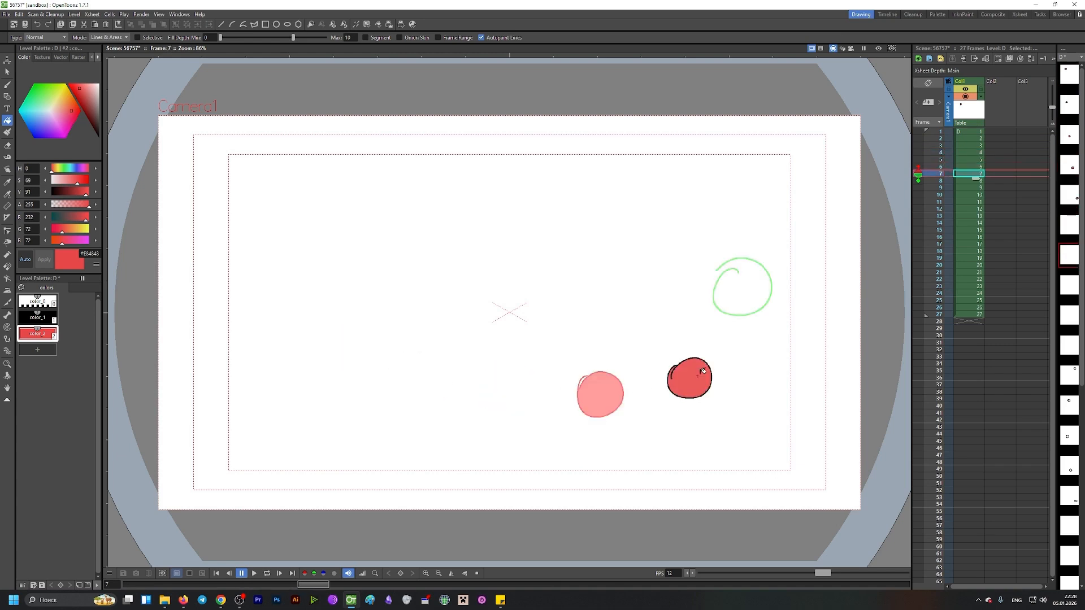
{"action": "key", "text": "period"}
Step: Try filling the open circle on frame 8, inspect its gap up close, and undo the fill
{"action": "left_click", "coordinate": [750, 261]}
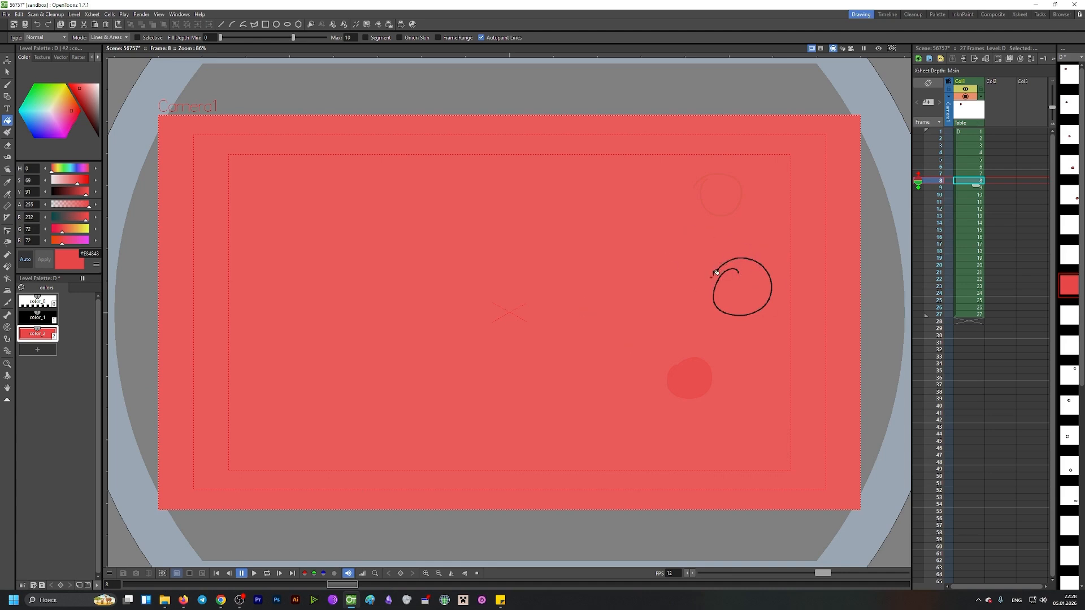
{"action": "key", "text": "shift+space"}
{"action": "left_click_drag", "start_coordinate": [728, 274], "coordinate": [711, 161]}
{"action": "left_click_drag", "start_coordinate": [700, 258], "coordinate": [703, 201]}
{"action": "key", "text": "f"}
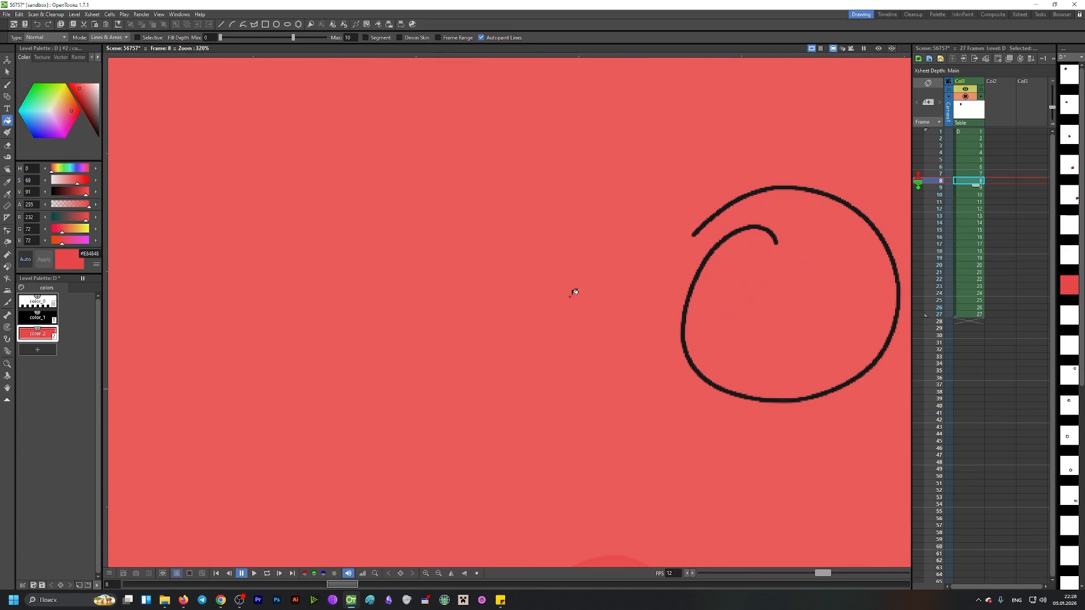
{"action": "key", "text": "z"}
{"action": "left_click_drag", "start_coordinate": [523, 288], "coordinate": [418, 301]}
{"action": "key", "text": "f"}
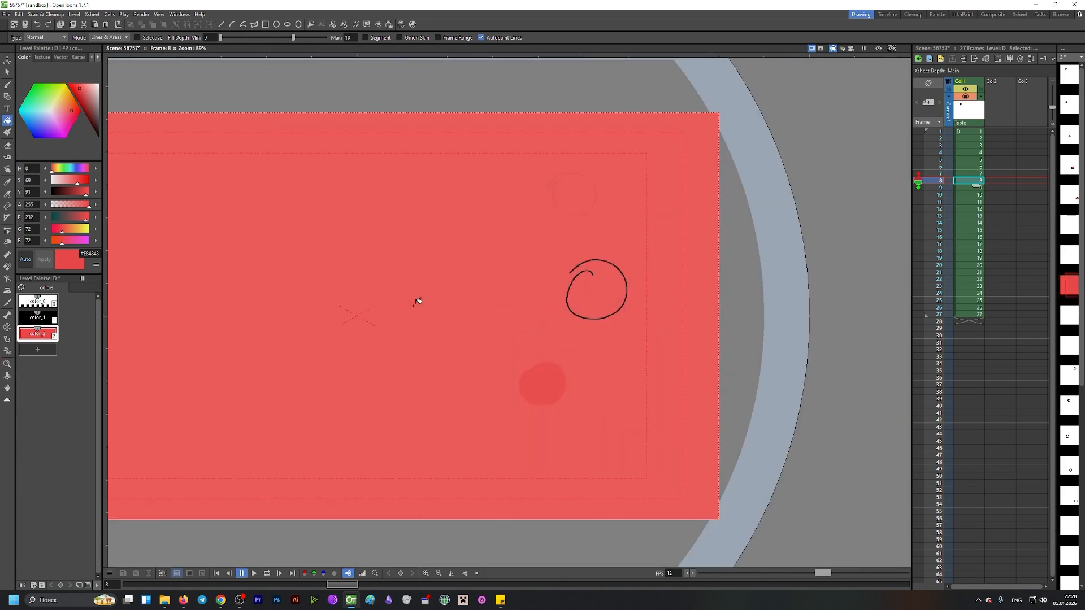
{"action": "key", "text": "ctrl+z"}
{"action": "key", "text": "b"}
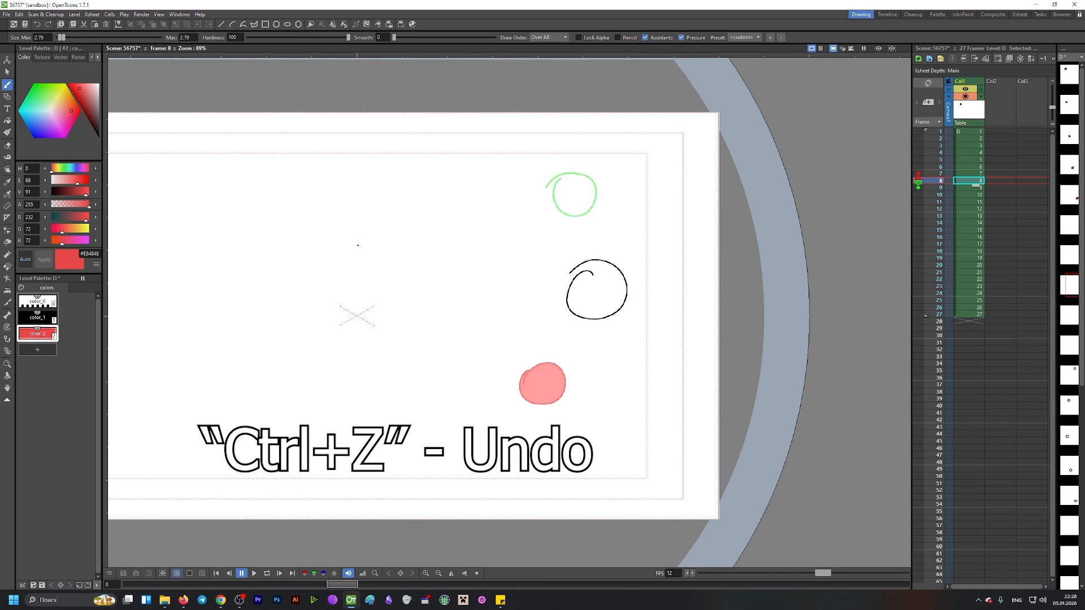
{"action": "left_click_drag", "start_coordinate": [363, 240], "coordinate": [370, 255]}
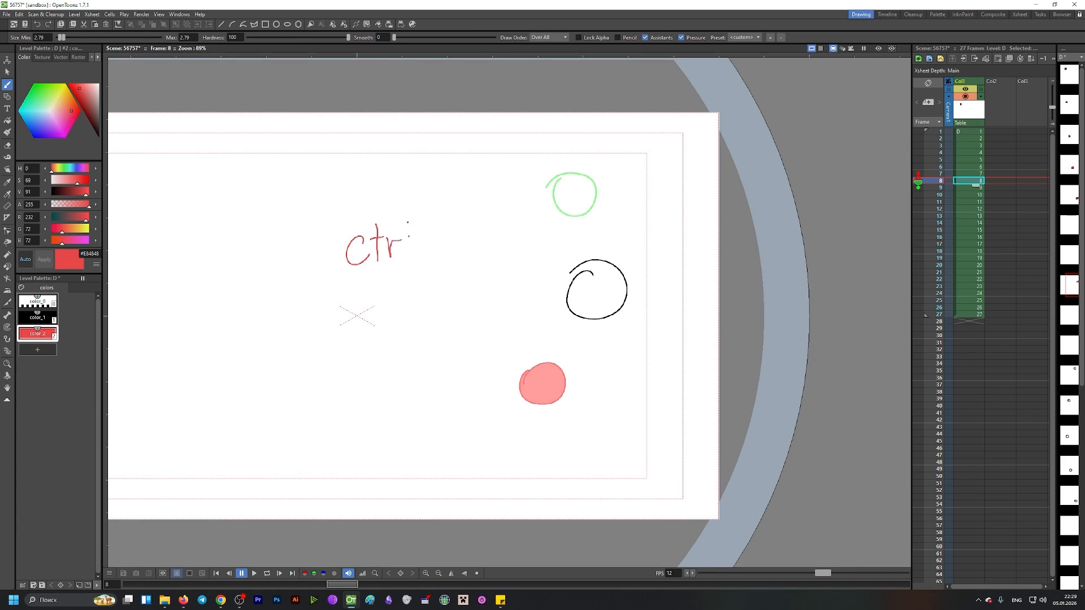
{"action": "mouse_move", "coordinate": [461, 234]}
{"action": "left_mouse_down"}
{"action": "mouse_move", "coordinate": [456, 256]}
{"action": "mouse_move", "coordinate": [496, 254]}
{"action": "left_mouse_up"}
{"action": "key", "text": "ctrl+z"}
{"action": "key", "text": "ctrl+z"}
{"action": "key", "text": "ctrl+z"}
{"action": "key", "text": "ctrl+z"}
{"action": "key", "text": "ctrl+z"}
Step: Fill the circle on frame 8 with the red style
{"action": "key", "text": "1"}
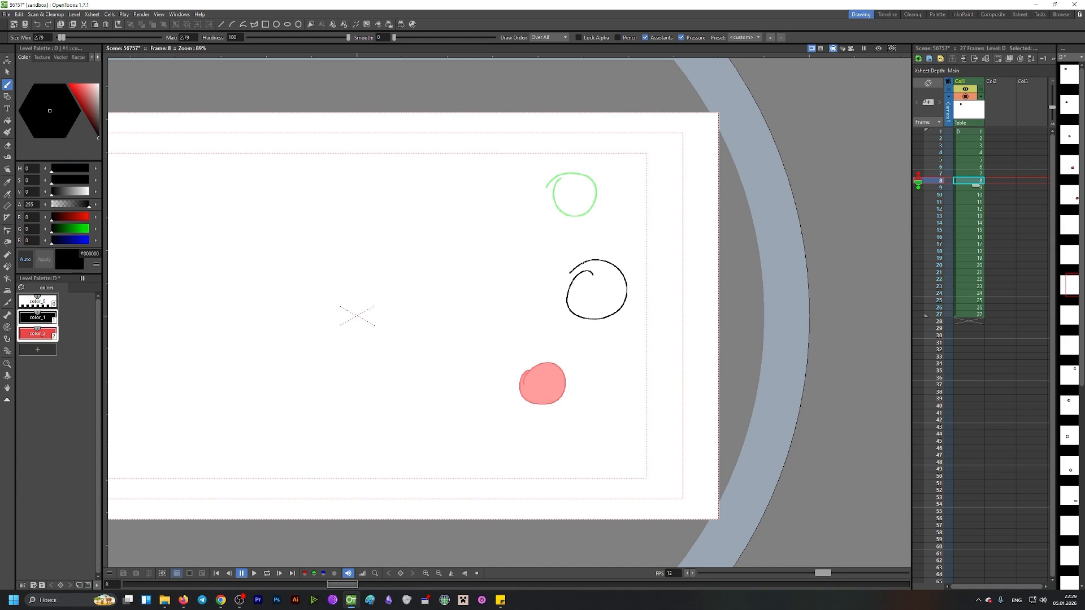
{"action": "key", "text": "2"}
{"action": "key", "text": "f"}
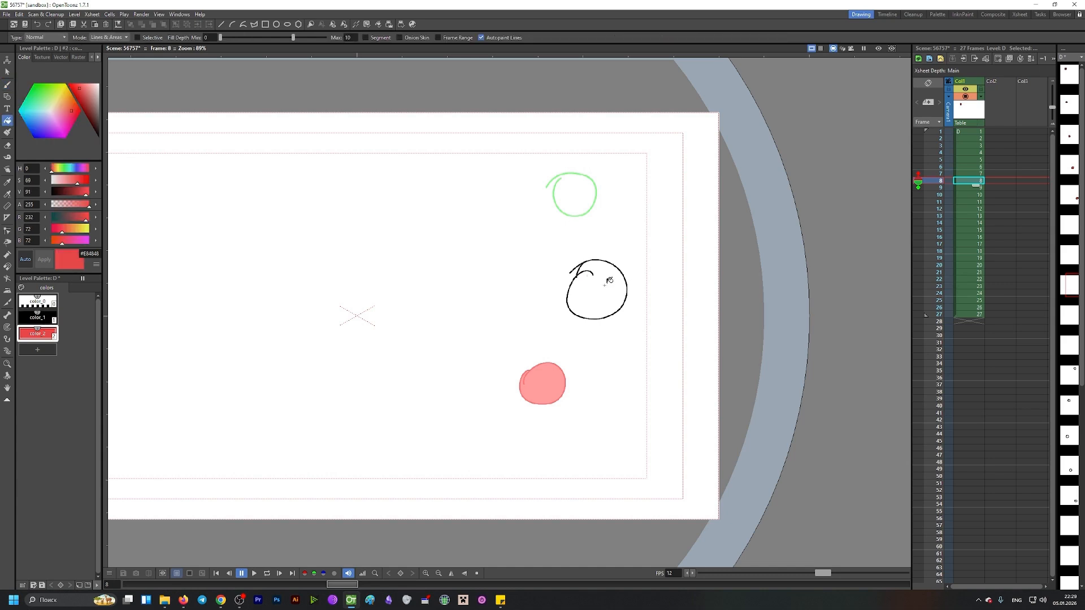
{"action": "left_click", "coordinate": [600, 286]}
{"action": "key", "text": "period"}
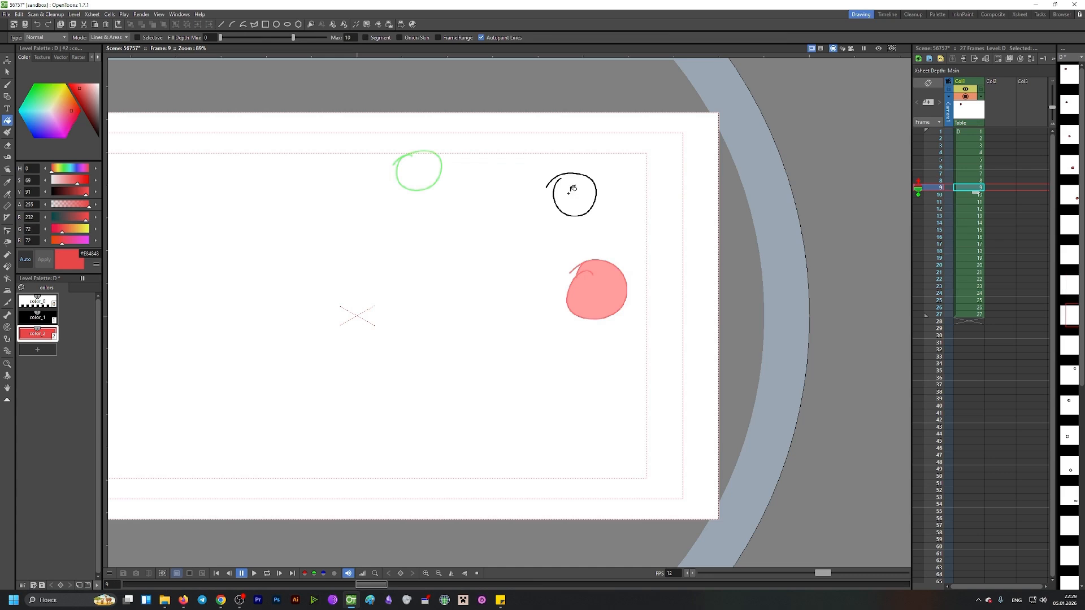
Step: Fill the circle on frame 9 with the red style
{"action": "left_click", "coordinate": [576, 187]}
{"action": "key", "text": "ctrl+z"}
{"action": "key", "text": "1"}
{"action": "key", "text": "b"}
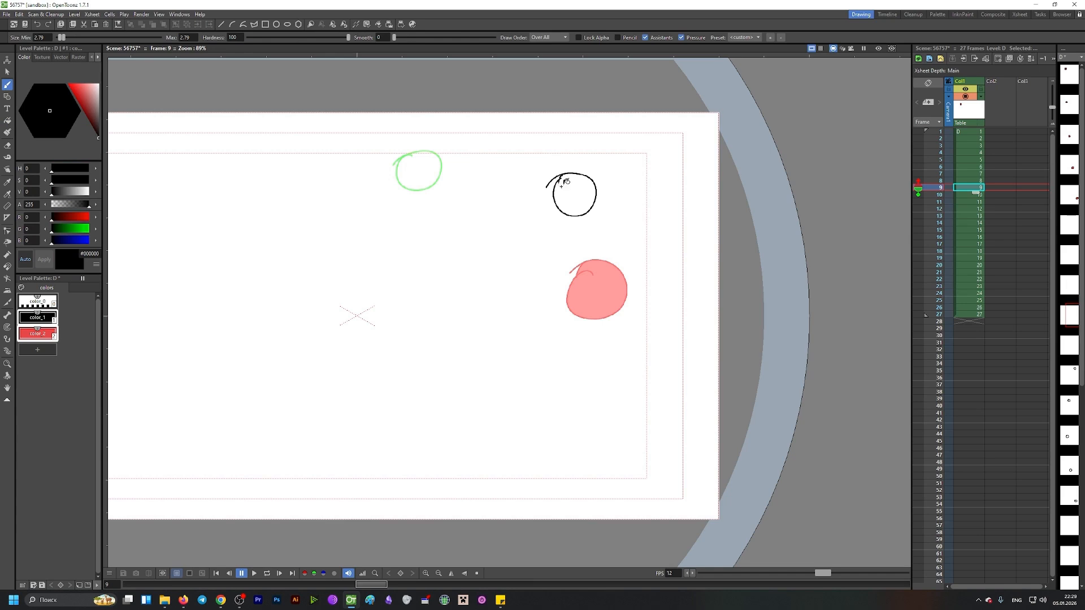
{"action": "key", "text": "f"}
{"action": "key", "text": "2"}
{"action": "left_click", "coordinate": [582, 212]}
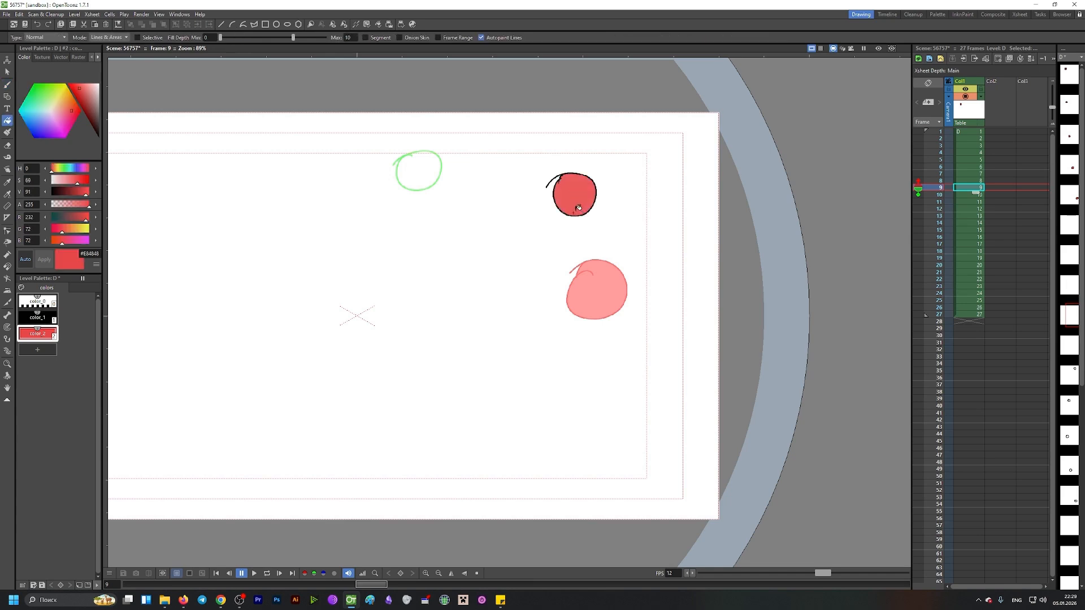
Step: Fill the circles on frames 10 to 12 with red
{"action": "key", "text": "period"}
{"action": "left_click", "coordinate": [413, 171]}
{"action": "key", "text": "period"}
{"action": "left_click", "coordinate": [301, 178]}
{"action": "key", "text": "period"}
{"action": "left_click", "coordinate": [180, 228]}
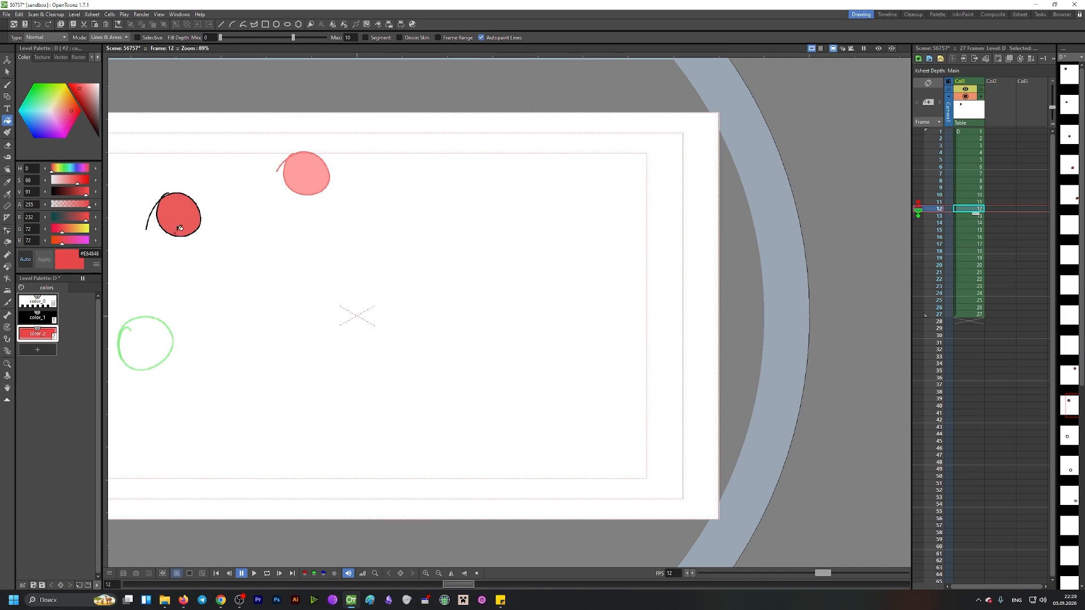
Step: Fill the circles on frames 13 and 14 with red
{"action": "key", "text": "h"}
{"action": "left_click_drag", "start_coordinate": [247, 329], "coordinate": [407, 307]}
{"action": "key", "text": "f"}
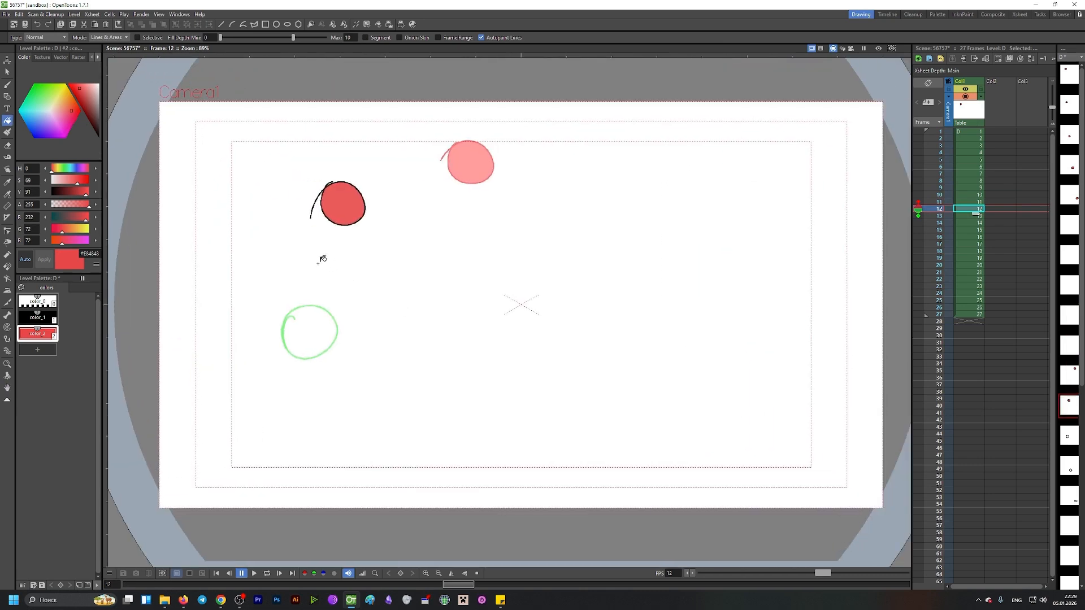
{"action": "key", "text": "period"}
{"action": "left_click", "coordinate": [313, 317]}
{"action": "key", "text": "period"}
{"action": "left_click", "coordinate": [389, 409]}
{"action": "key", "text": "period"}
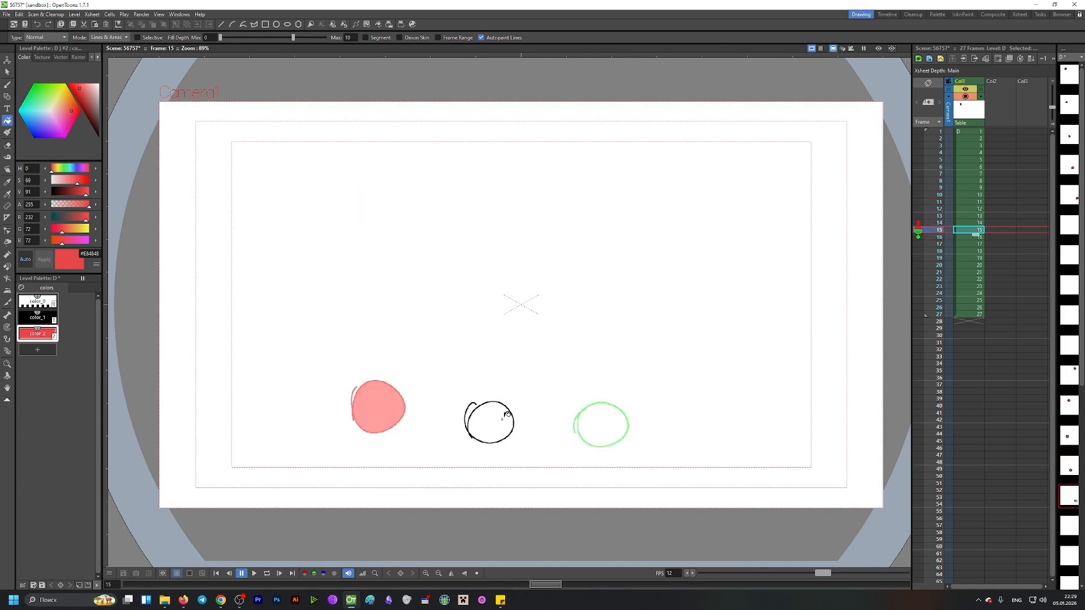
Step: Fill the circles on frames 15 and 16 with red
{"action": "left_click", "coordinate": [507, 414]}
{"action": "key", "text": "period"}
{"action": "left_click", "coordinate": [601, 416]}
{"action": "key", "text": "period"}
Step: Fill the circle on frame 17 with red
{"action": "left_click", "coordinate": [728, 385]}
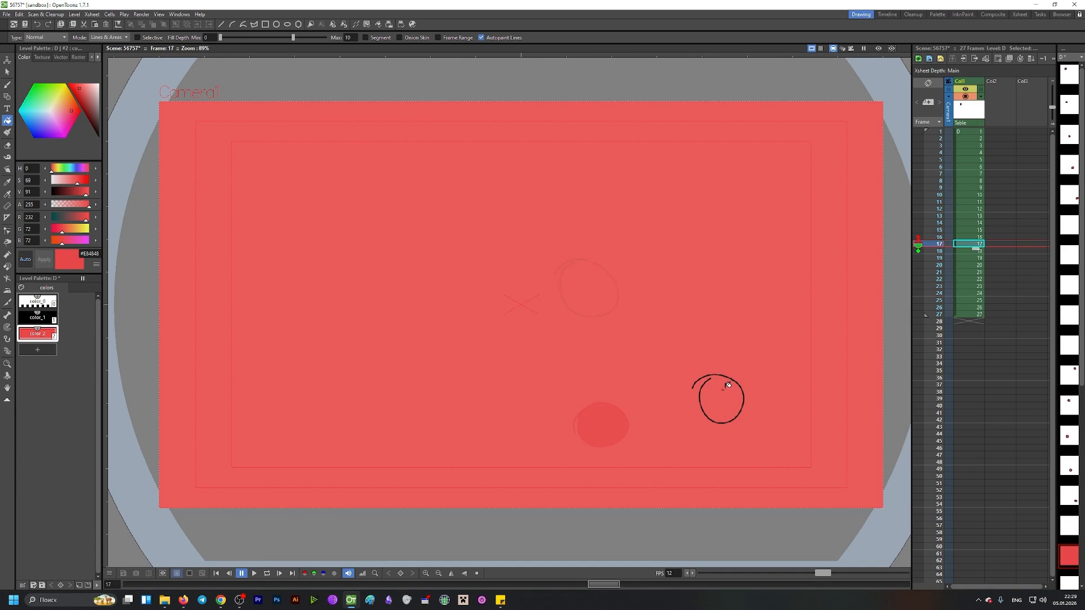
{"action": "key", "text": "ctrl+z"}
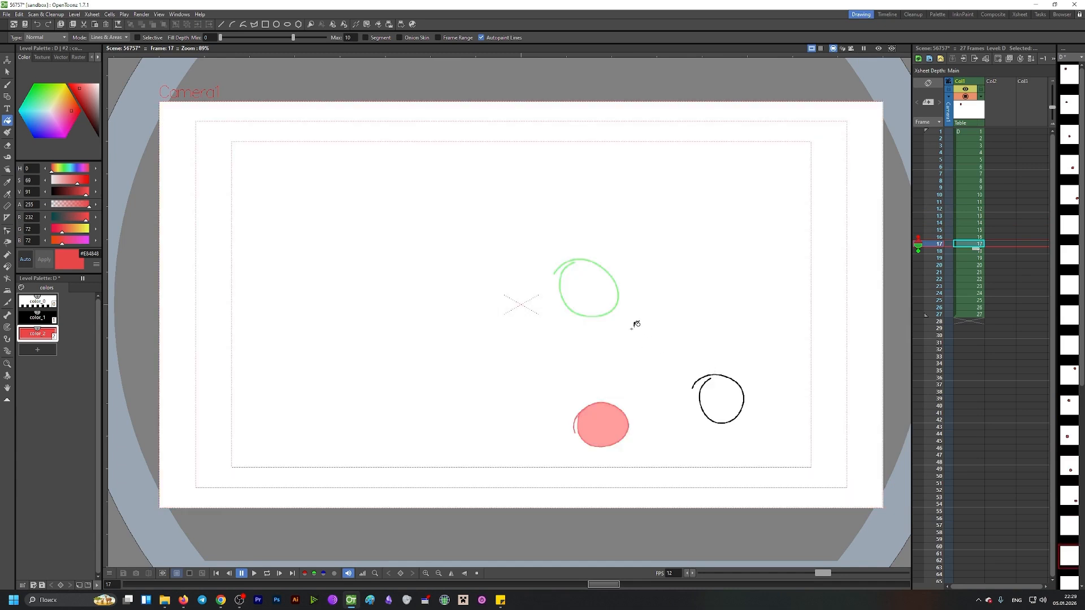
{"action": "key", "text": "1"}
{"action": "key", "text": "b"}
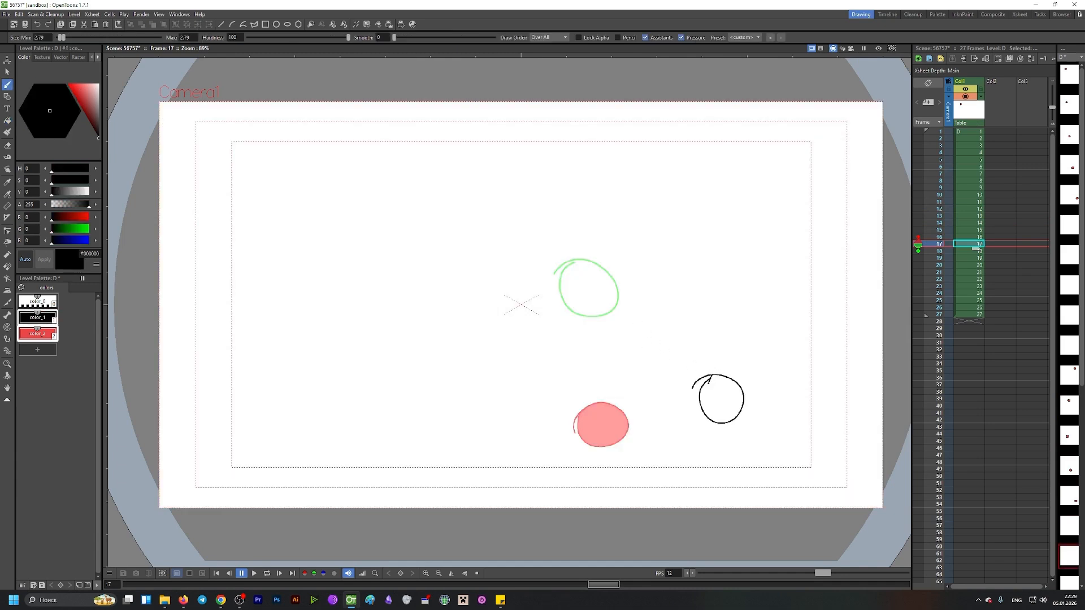
{"action": "key", "text": "2"}
{"action": "key", "text": "f"}
{"action": "left_click", "coordinate": [715, 388]}
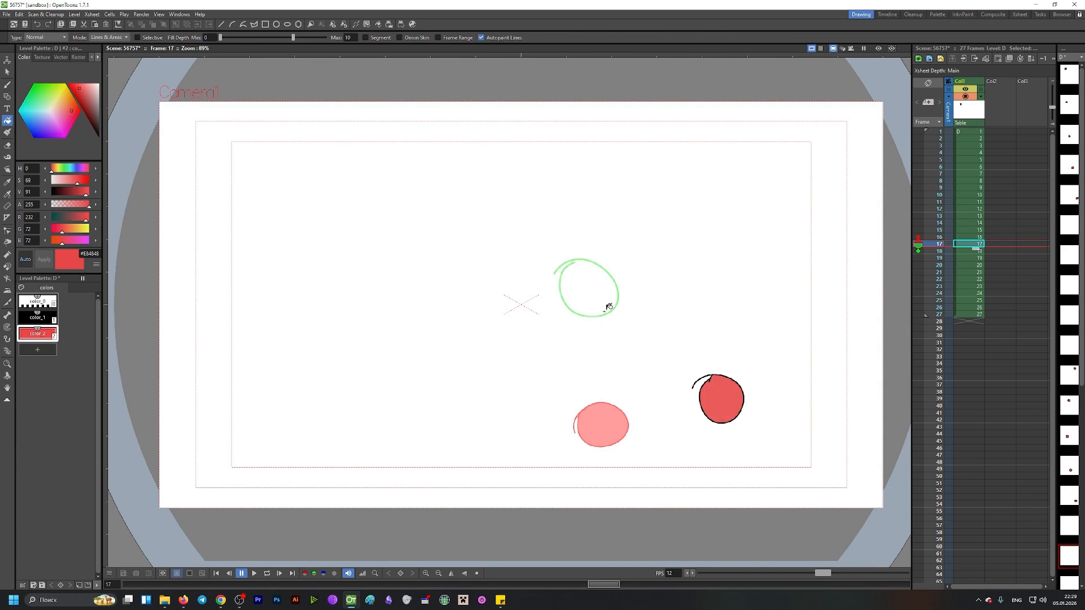
Step: Fill the circle on frame 18 with red
{"action": "key", "text": "period"}
{"action": "key", "text": "1"}
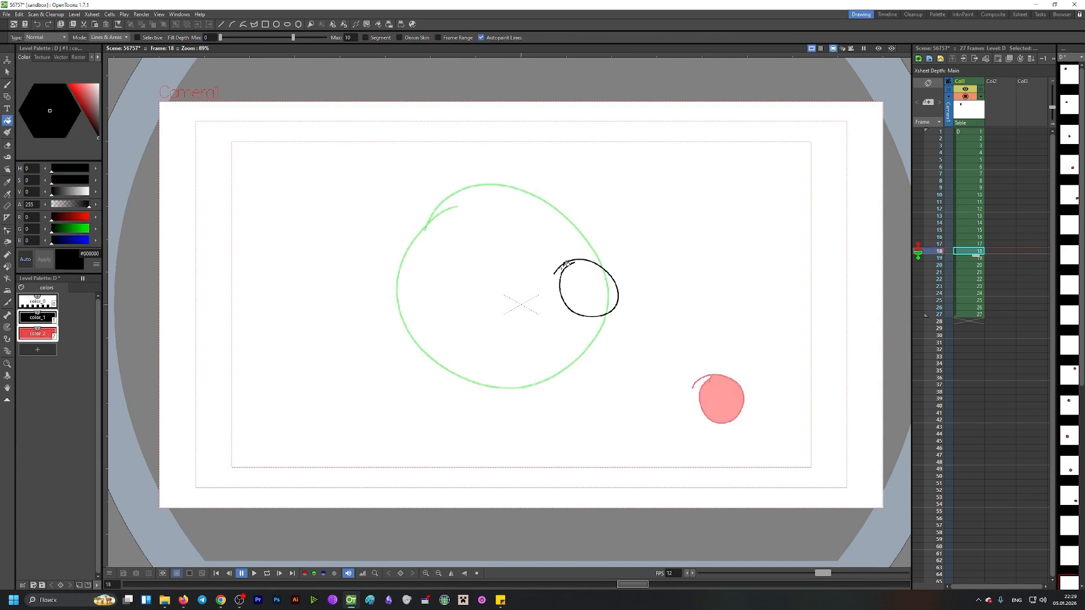
{"action": "key", "text": "b"}
{"action": "key", "text": "2"}
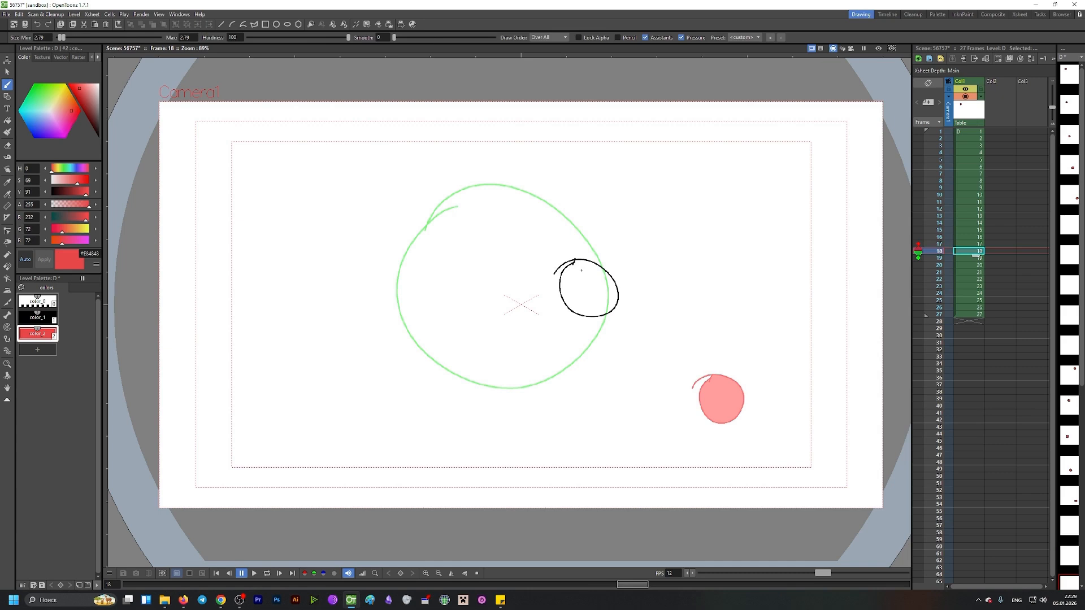
{"action": "key", "text": "f"}
{"action": "left_click", "coordinate": [586, 267]}
{"action": "key", "text": "period"}
Step: Try to fill the circle on frame 20 with red and undo the fill that floods the canvas
{"action": "left_click", "coordinate": [480, 241]}
{"action": "key", "text": "period"}
{"action": "left_click", "coordinate": [474, 236]}
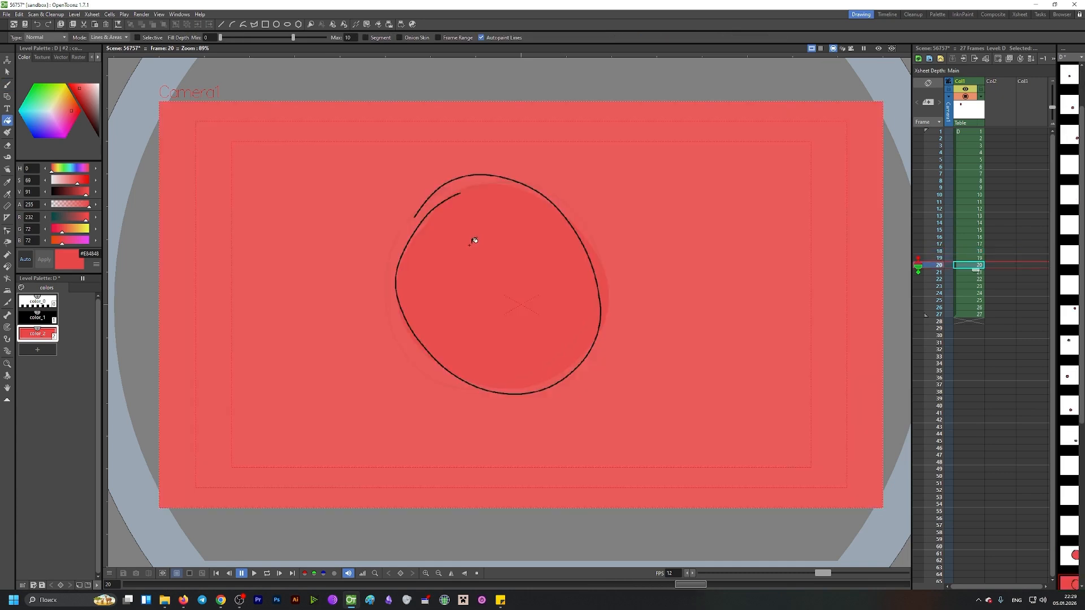
{"action": "key", "text": "ctrl+z"}
Step: Close the gap in the frame 20 circle's black outline and fill the circle with red
{"action": "key", "text": "b"}
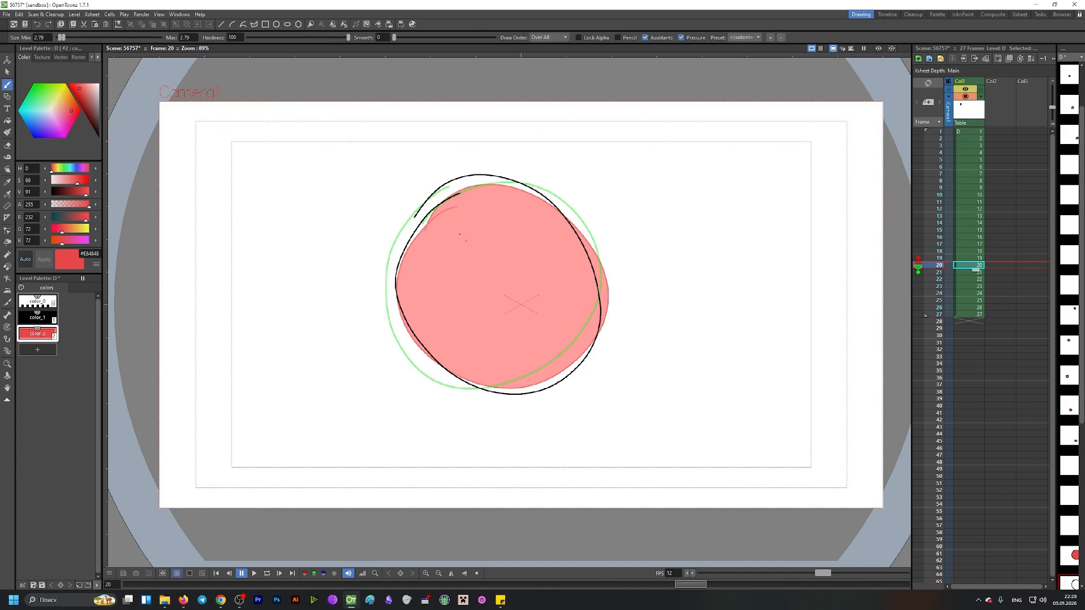
{"action": "key", "text": "2"}
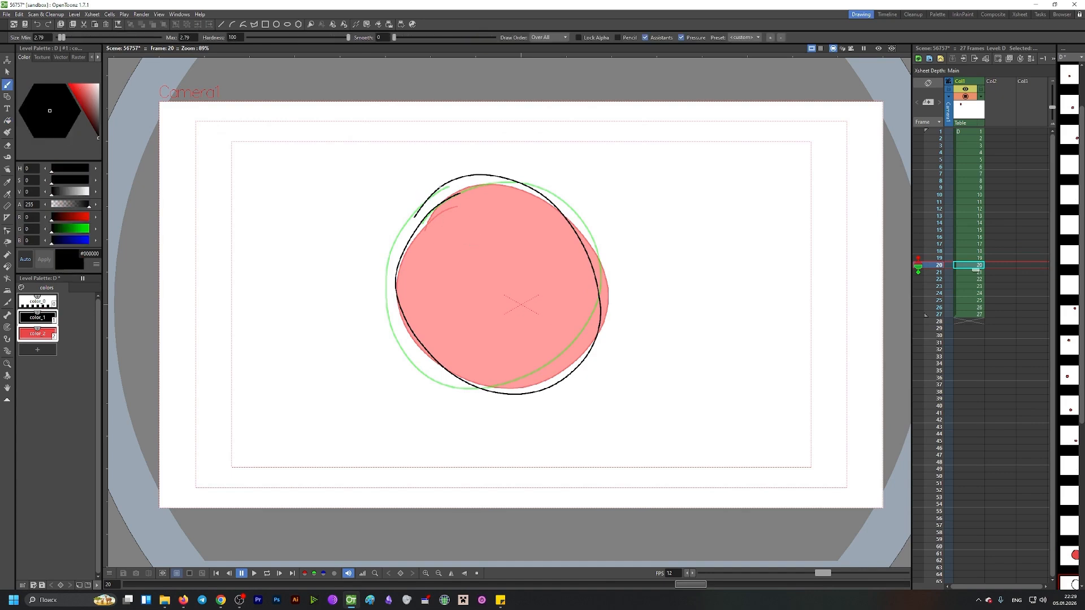
{"action": "key", "text": "2"}
{"action": "key", "text": "f"}
{"action": "left_click", "coordinate": [506, 251]}
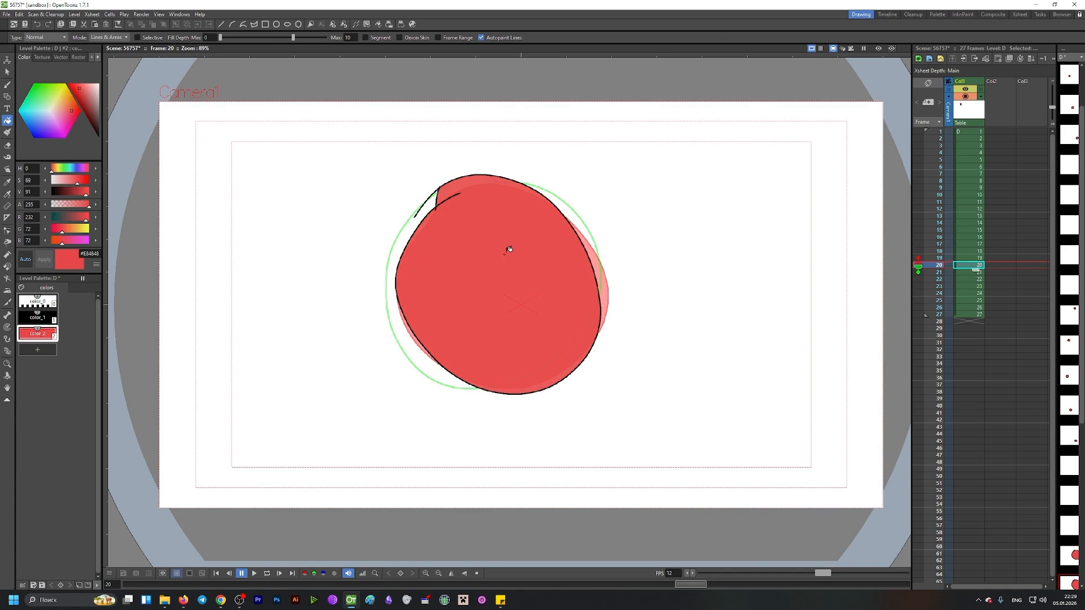
Step: Fill the circle on frame 21 with red, undoing the mistaken black fills
{"action": "key", "text": "period"}
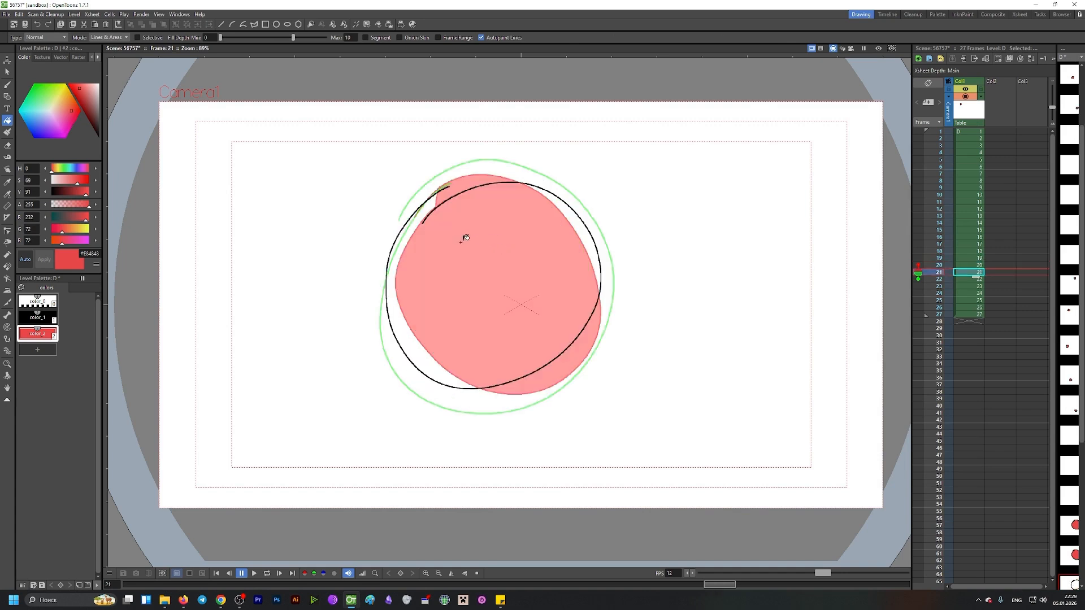
{"action": "key", "text": "2"}
{"action": "scroll", "coordinate": [454, 200], "scroll_direction": "up", "scroll_amount": 1}
{"action": "key", "text": "b"}
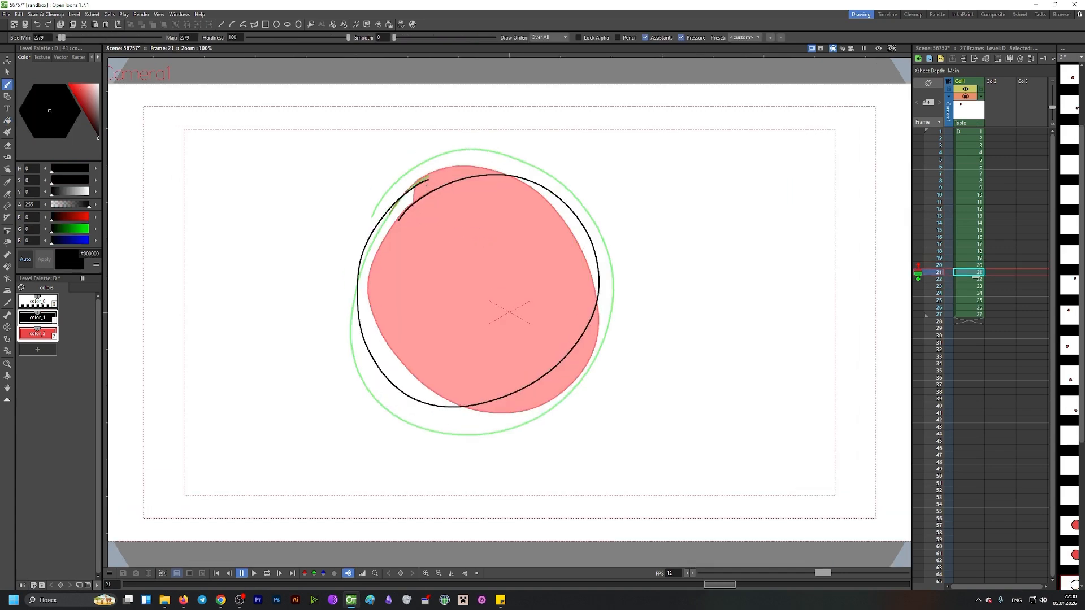
{"action": "key", "text": "f"}
{"action": "left_click", "coordinate": [447, 214]}
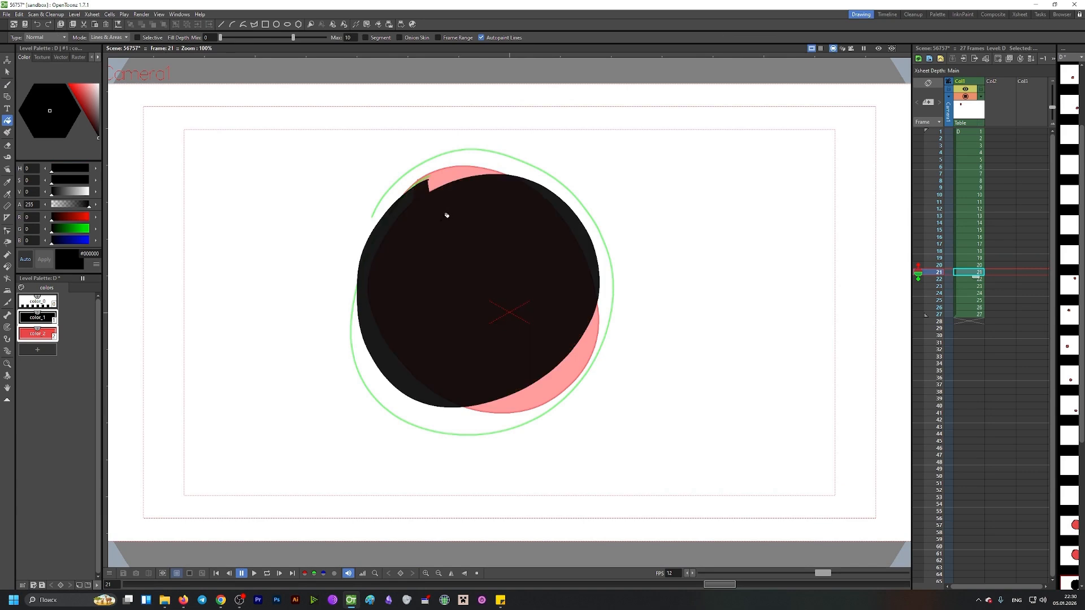
{"action": "key", "text": "ctrl+z"}
{"action": "left_click", "coordinate": [457, 227]}
{"action": "key", "text": "ctrl+z"}
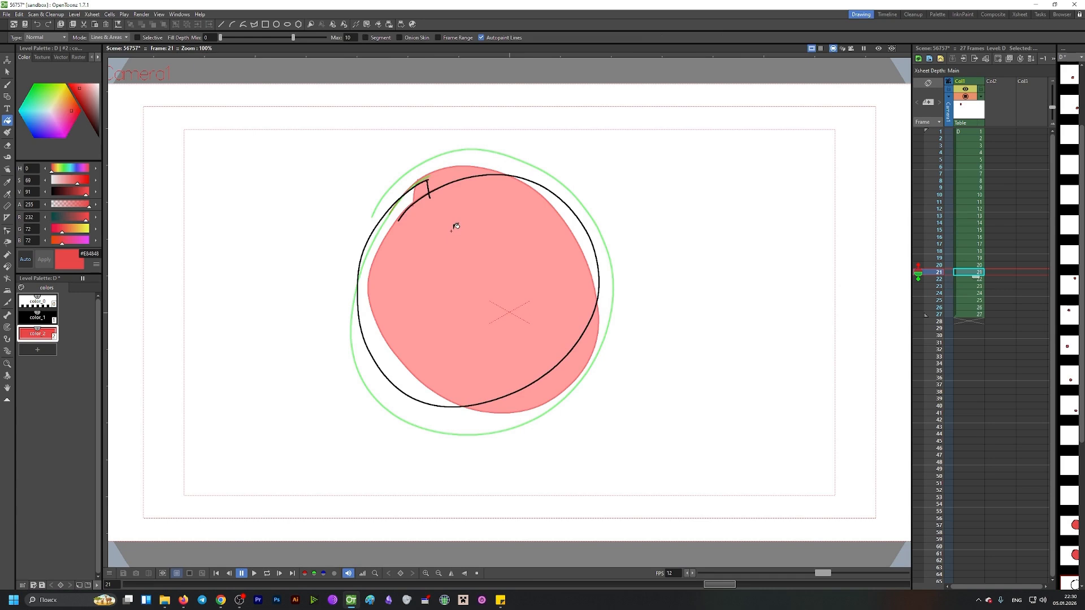
{"action": "left_click", "coordinate": [456, 227]}
Step: Close the gap in the frame 22 circle's outline with a short black stroke and fill it red
{"action": "key", "text": "Down"}
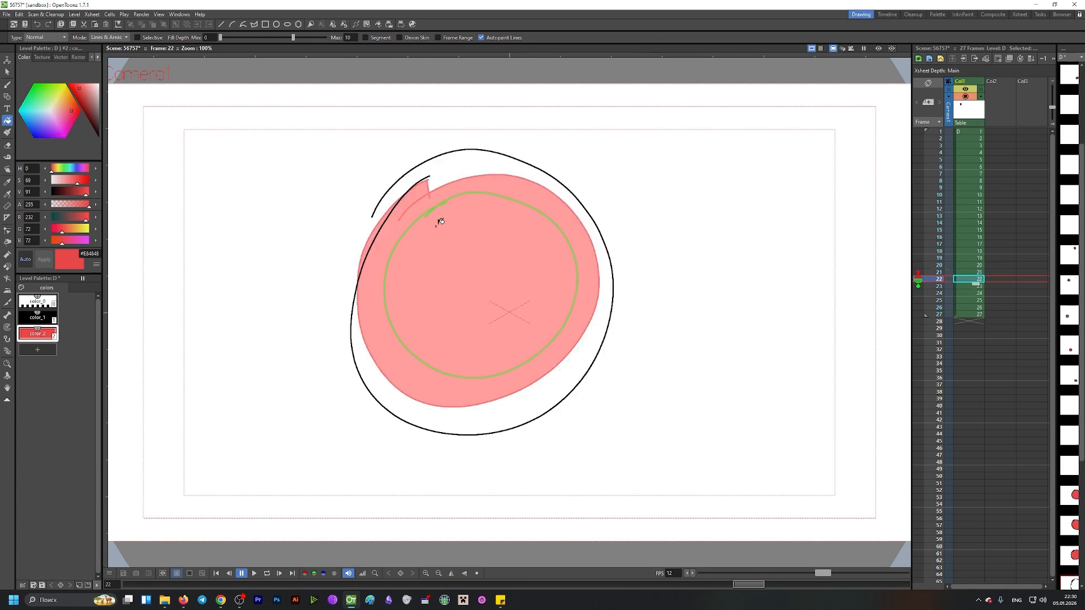
{"action": "key", "text": "1"}
{"action": "key", "text": "b"}
{"action": "left_click_drag", "start_coordinate": [410, 174], "coordinate": [408, 191]}
{"action": "key", "text": "f"}
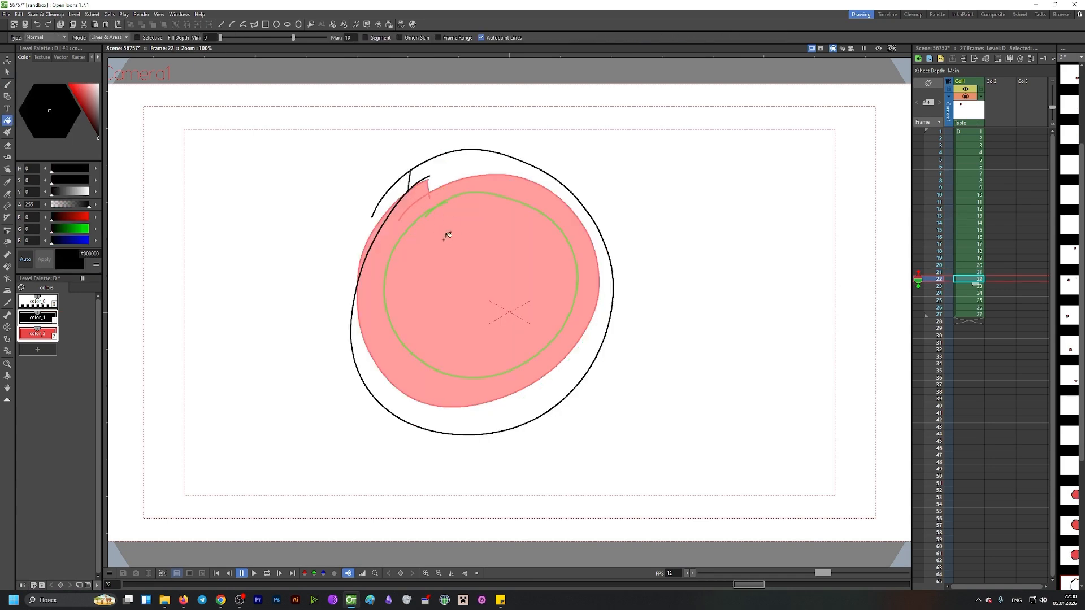
{"action": "key", "text": "2"}
{"action": "left_click", "coordinate": [463, 249]}
Step: Fill the circles on frames 23, 24 and 25 with red
{"action": "key", "text": "Down"}
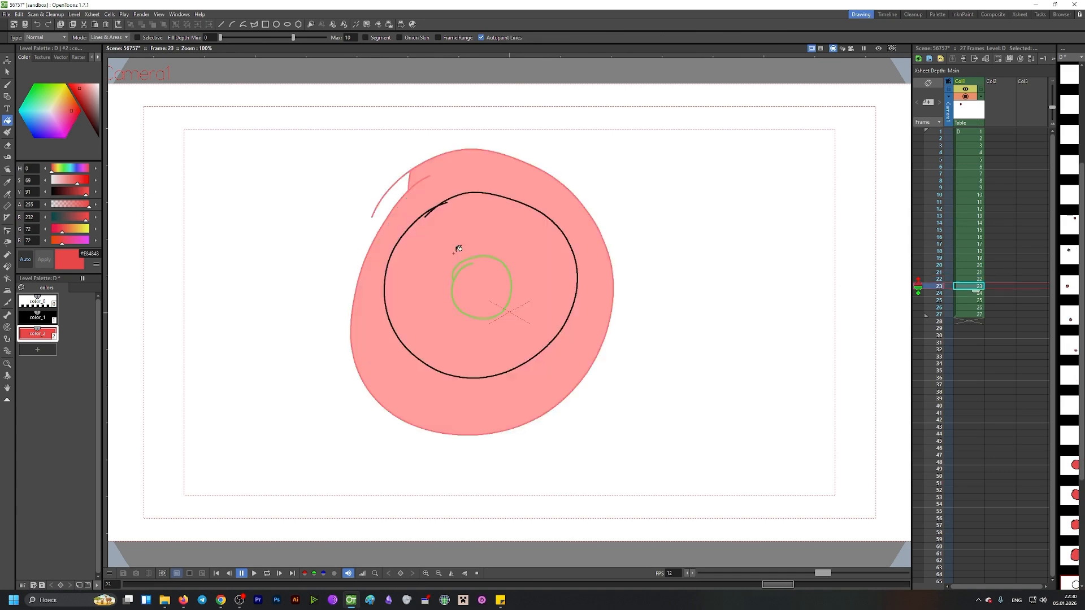
{"action": "left_click", "coordinate": [458, 249]}
{"action": "key", "text": "Down"}
{"action": "left_click", "coordinate": [474, 272]}
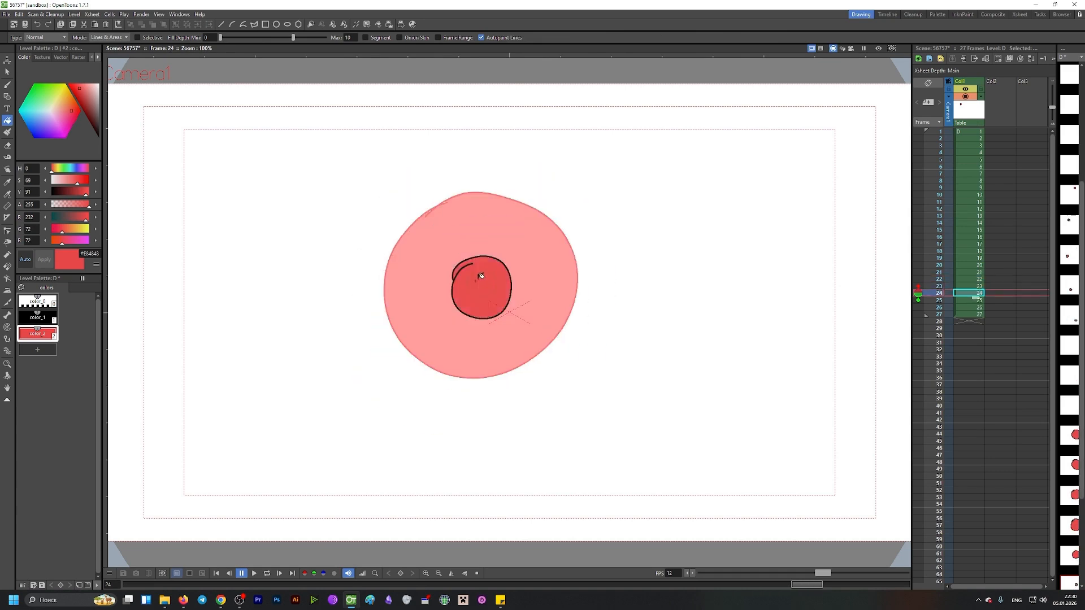
{"action": "key", "text": "Down"}
{"action": "left_click", "coordinate": [489, 279]}
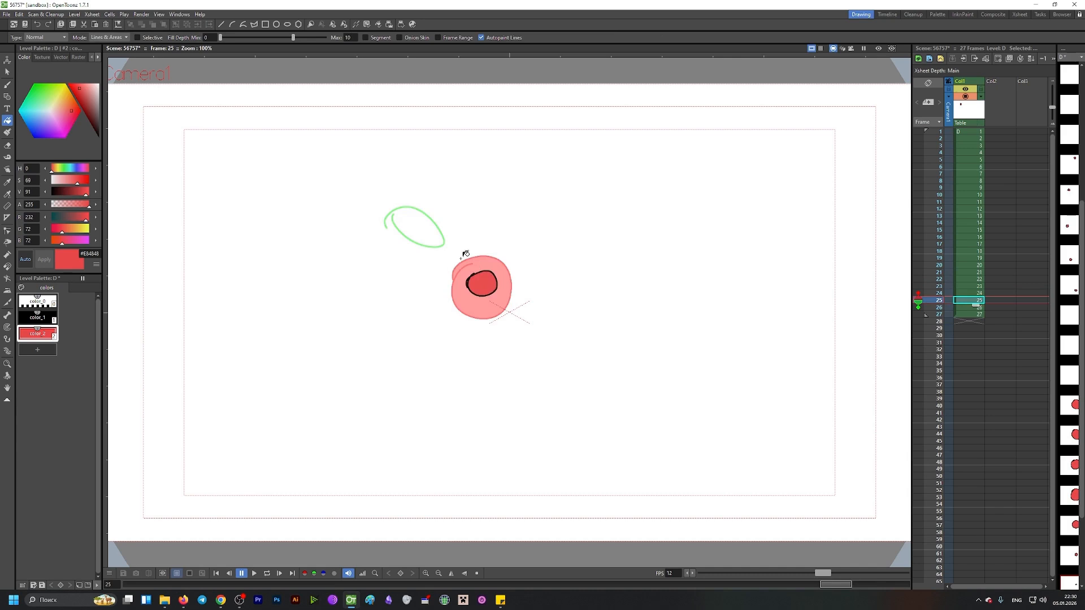
Step: Fill the circles on frames 26 and 27 with red
{"action": "key", "text": "Down"}
{"action": "left_click", "coordinate": [415, 219]}
{"action": "key", "text": "ctrl+z"}
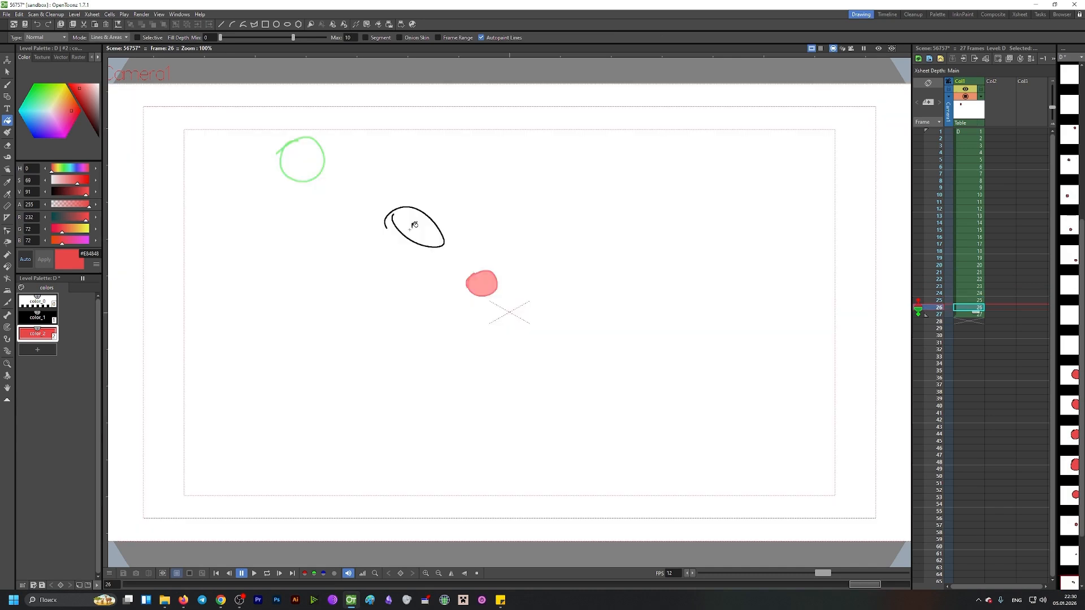
{"action": "key", "text": "b"}
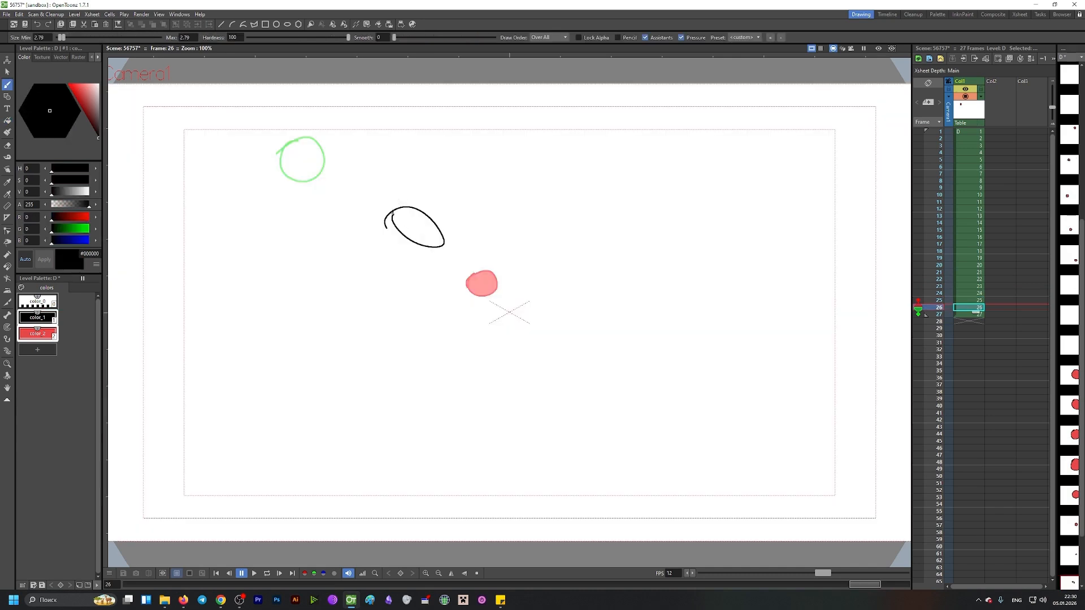
{"action": "key", "text": "f"}
{"action": "left_click", "coordinate": [421, 225]}
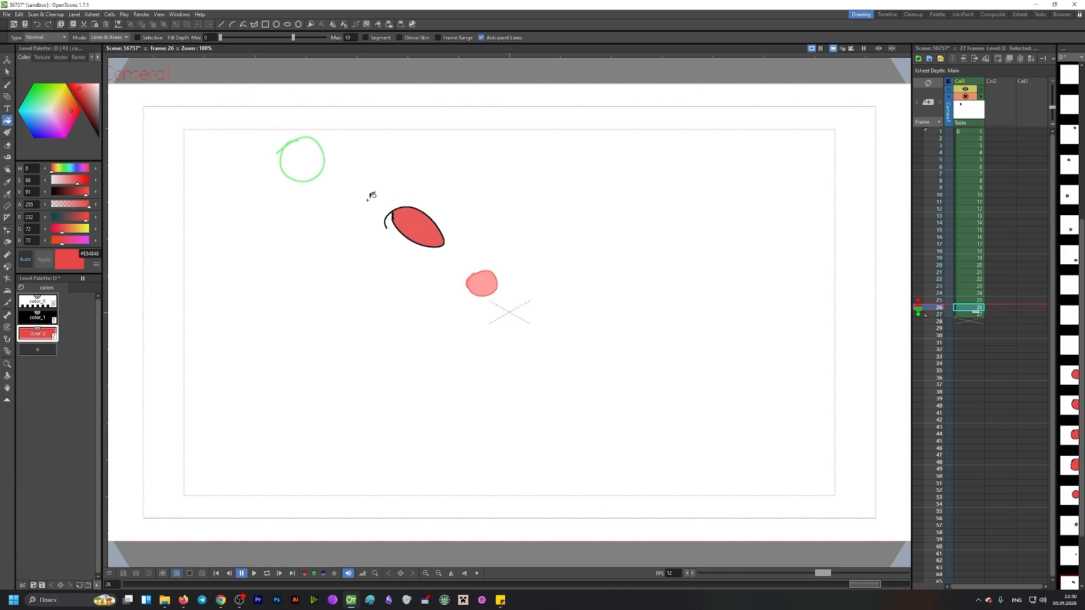
{"action": "key", "text": "Down"}
{"action": "left_click", "coordinate": [302, 163]}
Step: Play back the animation from frame 1 and save the scene
{"action": "key", "text": "Down"}
{"action": "key", "text": "Up"}
{"action": "key", "text": "Up"}
{"action": "key", "text": "Up"}
{"action": "key", "text": "Up"}
{"action": "key", "text": "Up"}
{"action": "key", "text": "Up"}
{"action": "key", "text": "Up"}
{"action": "key", "text": "Up"}
{"action": "key", "text": "Up"}
{"action": "key", "text": "Up"}
{"action": "key", "text": "Up"}
{"action": "key", "text": "Up"}
{"action": "key", "text": "Up"}
{"action": "key", "text": "Up"}
{"action": "key", "text": "Up"}
{"action": "key", "text": "Up"}
{"action": "key", "text": "Up"}
{"action": "key", "text": "Up"}
{"action": "key", "text": "Up"}
{"action": "key", "text": "Up"}
{"action": "key", "text": "Up"}
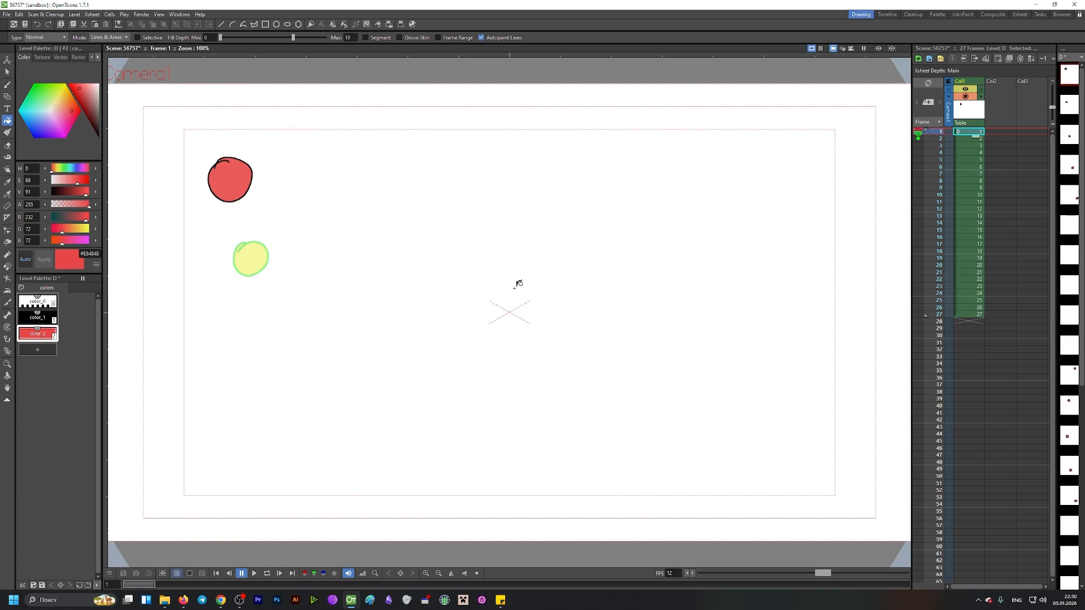
{"action": "key", "text": "shift+space"}
{"action": "left_click_drag", "start_coordinate": [441, 270], "coordinate": [384, 305]}
{"action": "key", "text": "l"}
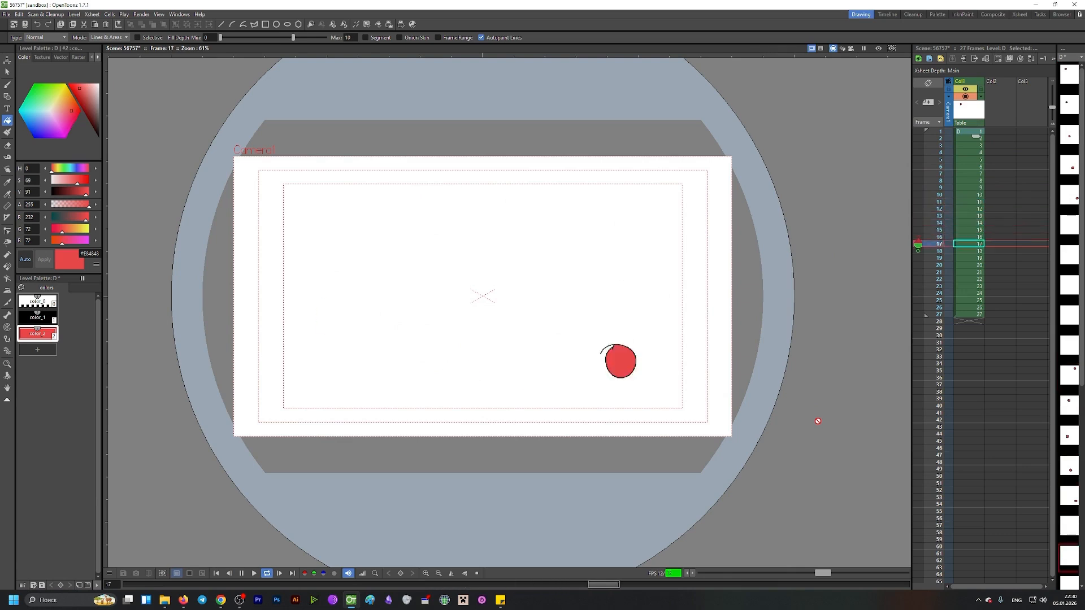
{"action": "key", "text": "ctrl+s"}
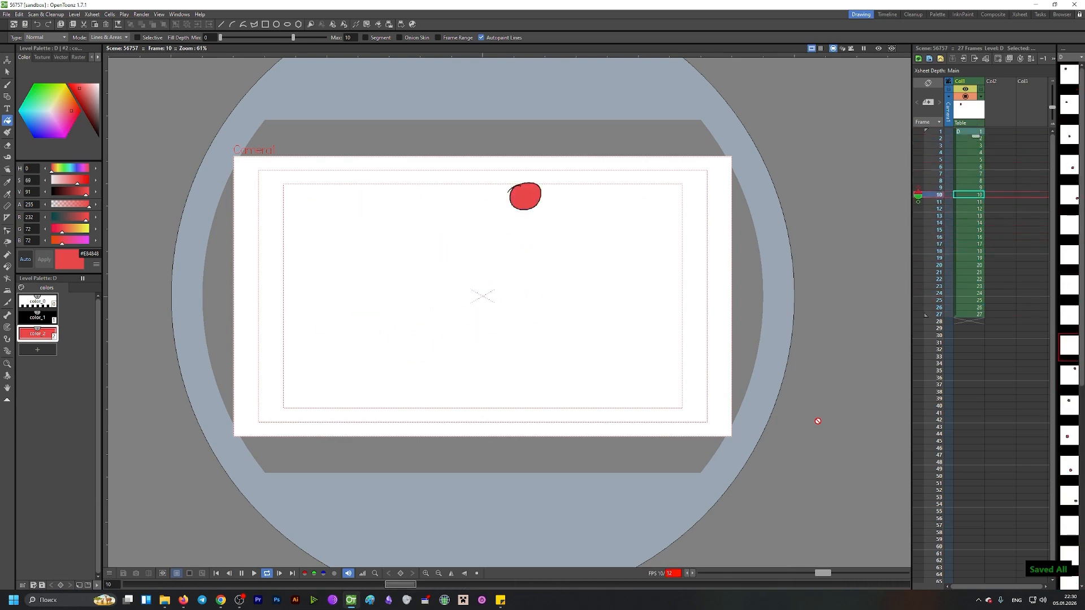